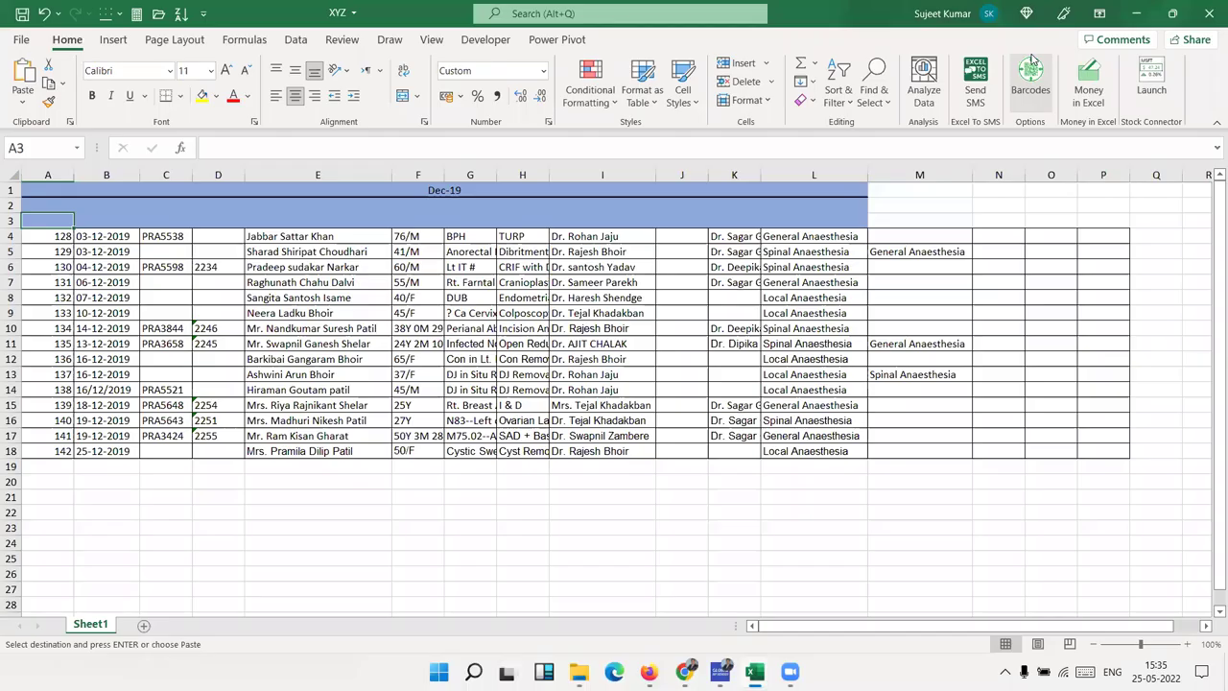
- Review the patient table and the anaesthesia entries in columns L and M
{"action": "left_click", "coordinate": [432, 330]}
{"action": "scroll", "coordinate": [432, 330], "scroll_direction": "down", "scroll_amount": 1}
{"action": "scroll", "coordinate": [432, 330], "scroll_direction": "down", "scroll_amount": 12}
{"action": "scroll", "coordinate": [431, 330], "scroll_direction": "up", "scroll_amount": 13}
{"action": "left_click_drag", "start_coordinate": [57, 236], "coordinate": [633, 484]}
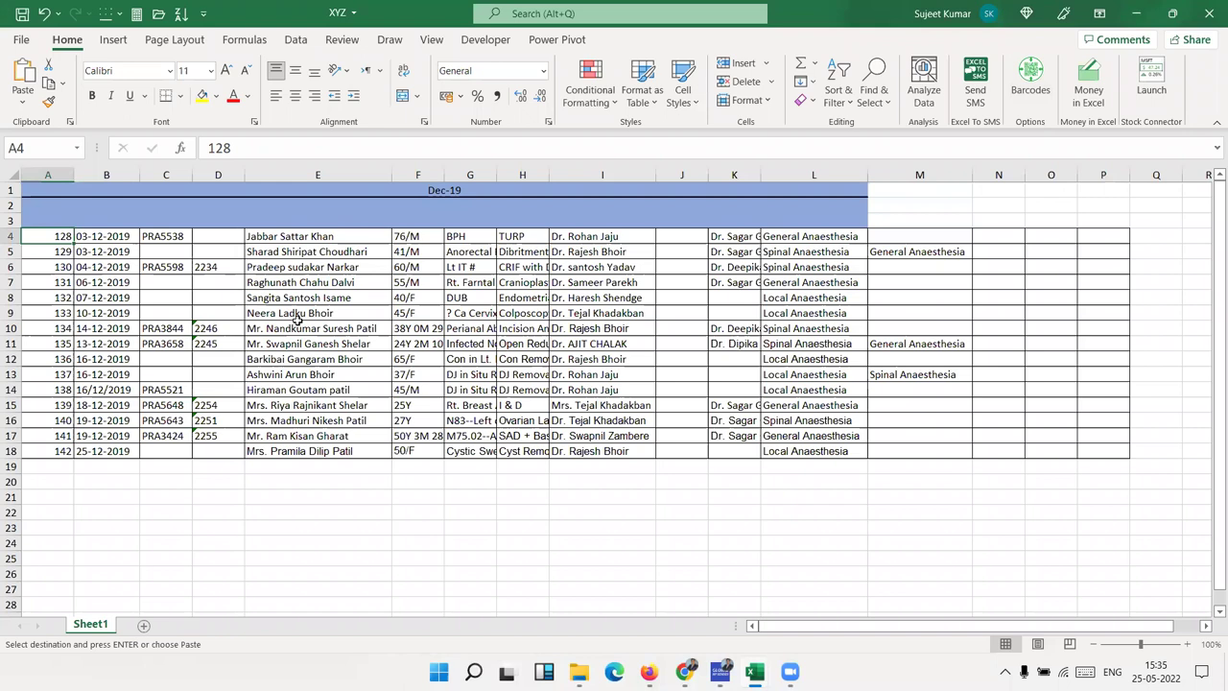
{"action": "left_click_drag", "start_coordinate": [746, 515], "coordinate": [837, 455]}
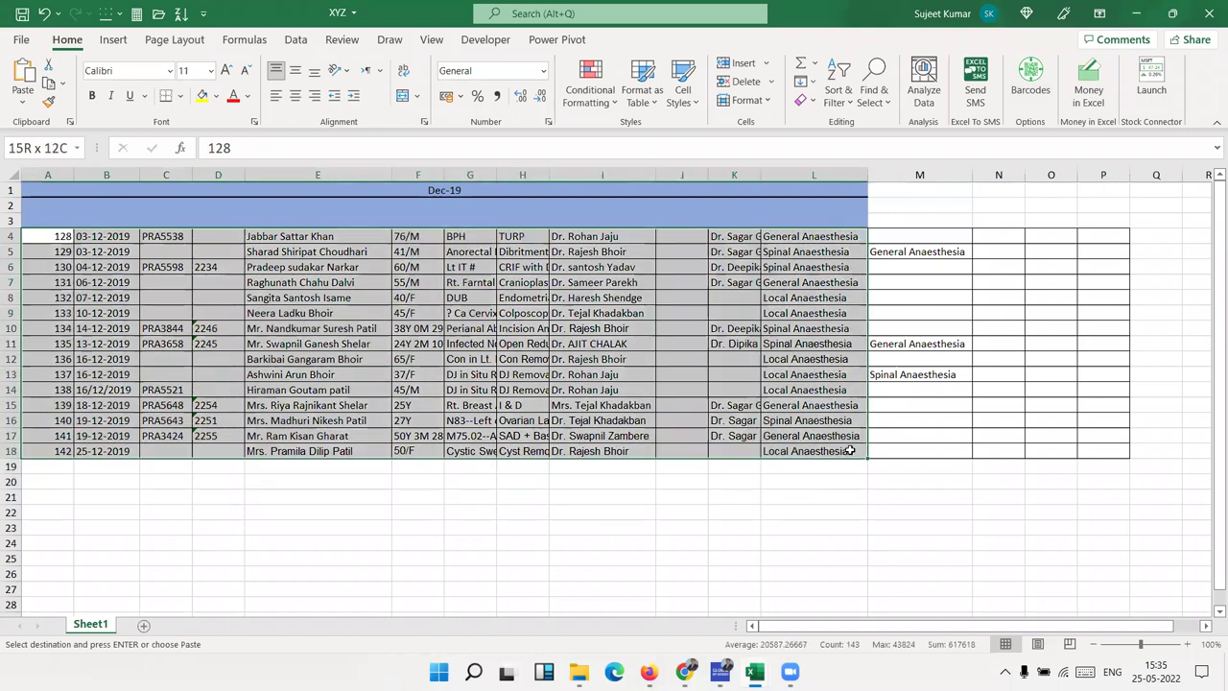
{"action": "left_click", "coordinate": [640, 334]}
{"action": "left_click_drag", "start_coordinate": [772, 238], "coordinate": [767, 445]}
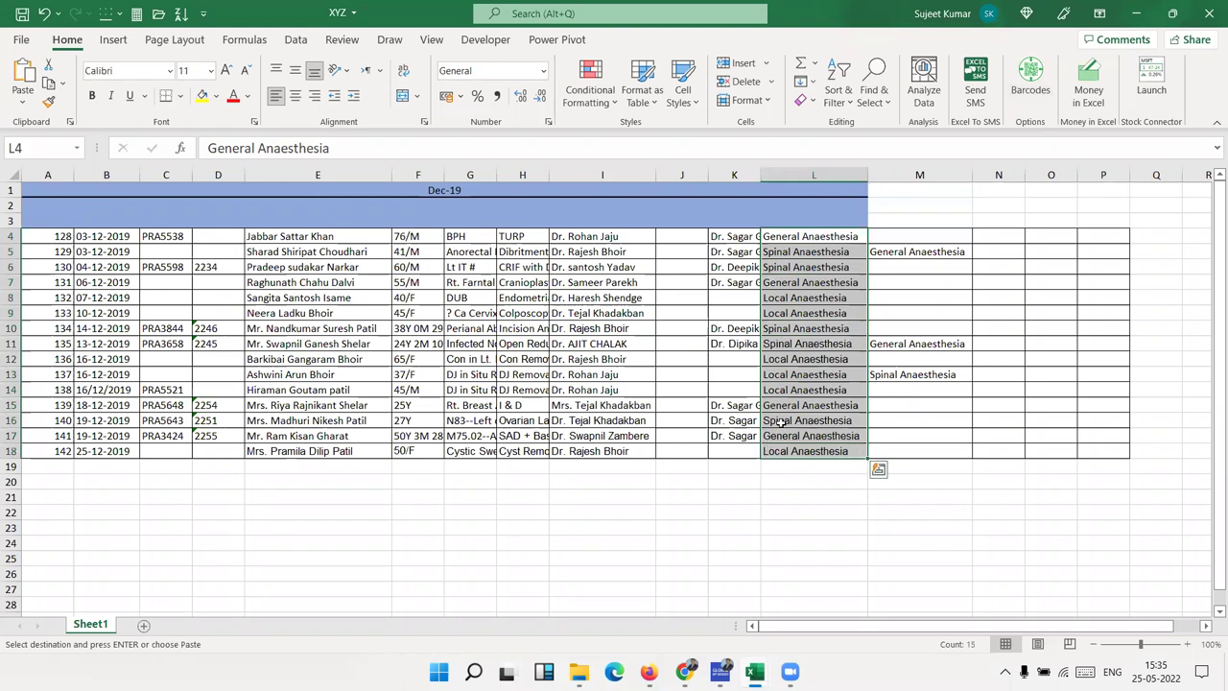
{"action": "left_click", "coordinate": [897, 237]}
{"action": "mouse_move", "coordinate": [904, 249]}
{"action": "left_mouse_down"}
{"action": "mouse_move", "coordinate": [928, 451]}
{"action": "mouse_move", "coordinate": [915, 448]}
{"action": "left_mouse_up"}
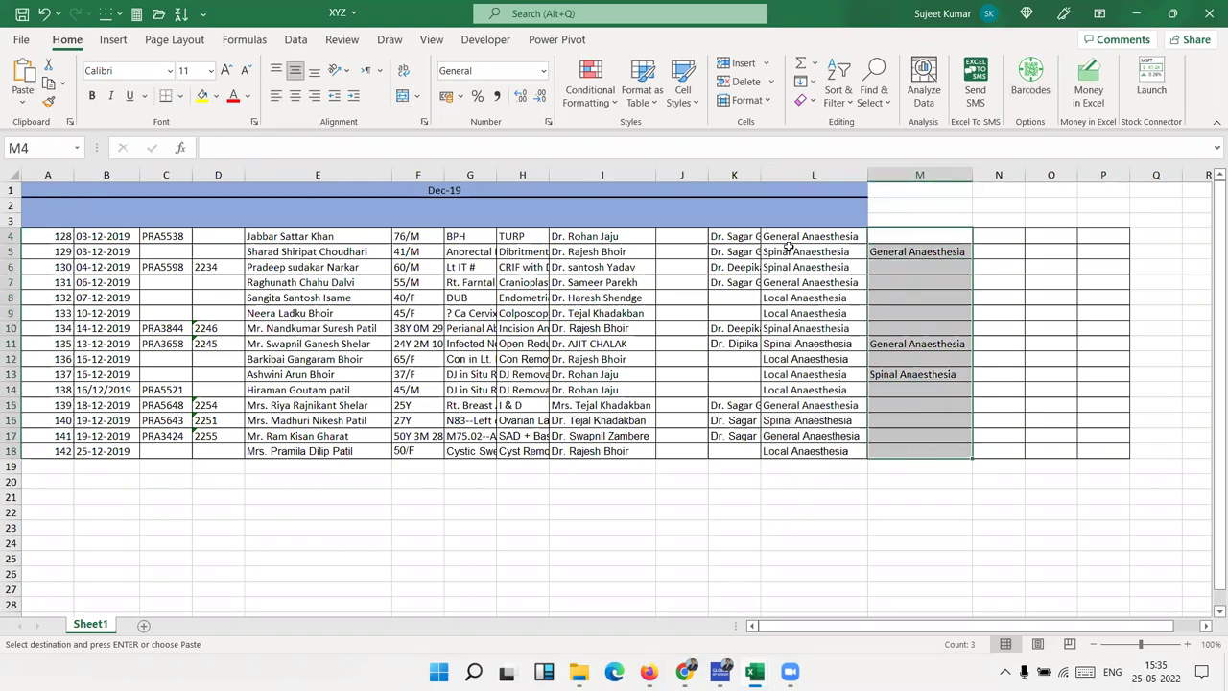
{"action": "left_click", "coordinate": [790, 250]}
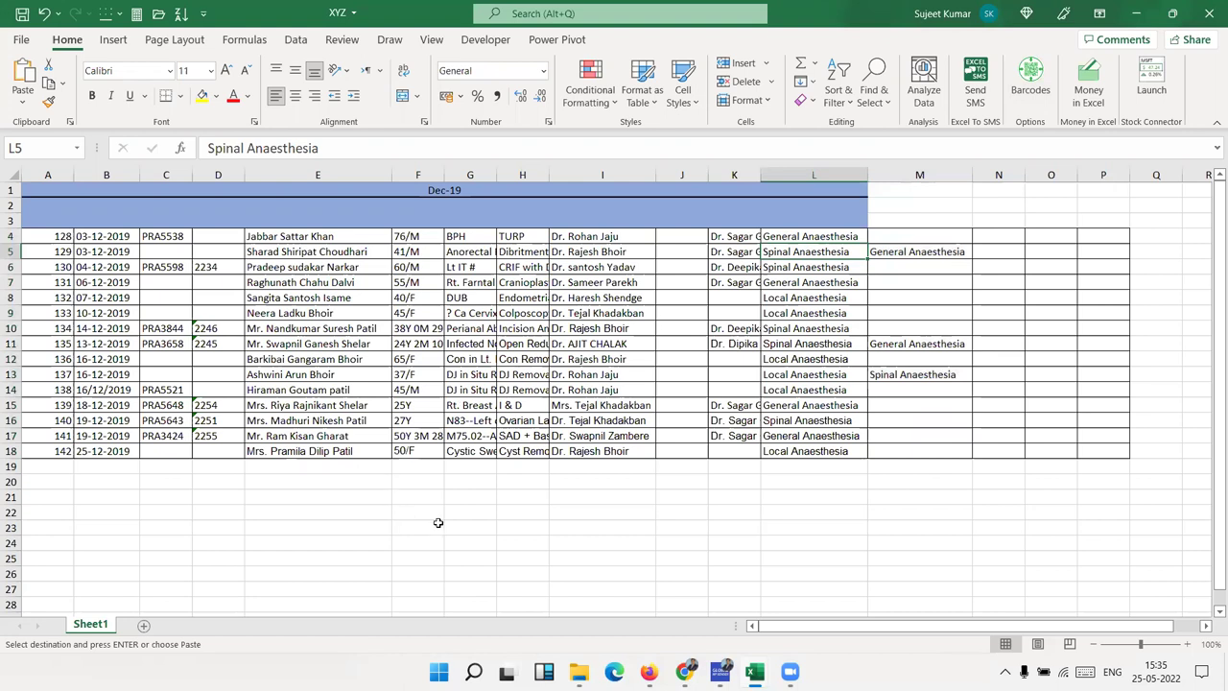
- Enter the heading Name in G23
{"action": "left_click", "coordinate": [476, 522]}
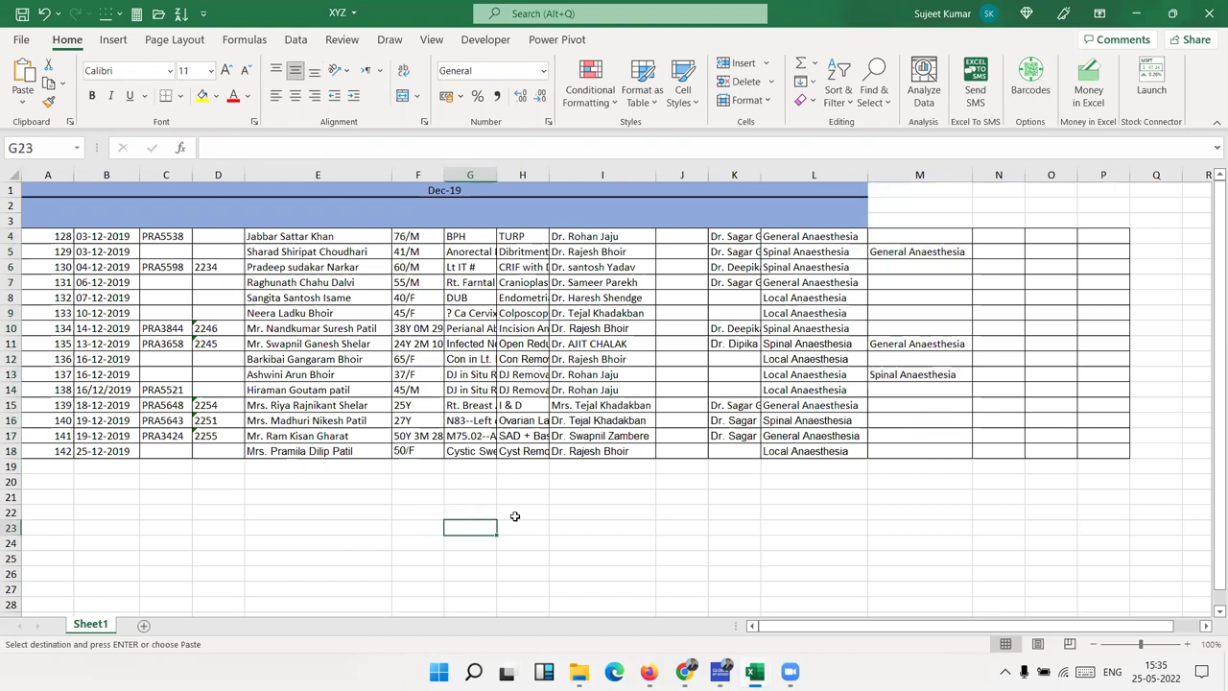
{"action": "type", "text": "Name"}
{"action": "key", "text": "Return"}
- Enter =UNIQUE(L4:L18) in G24 as an array formula
{"action": "type", "text": "=uq"}
{"action": "key", "text": "BackSpace"}
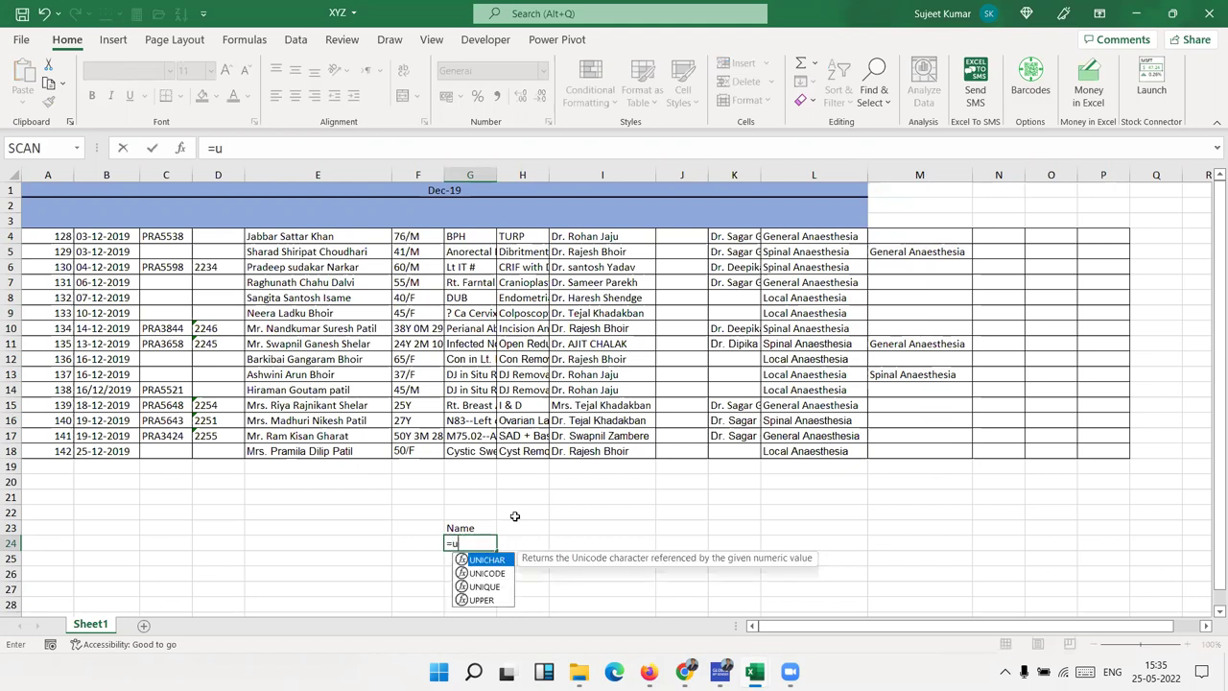
{"action": "key", "text": "Down"}
{"action": "key", "text": "Down"}
{"action": "key", "text": "Tab"}
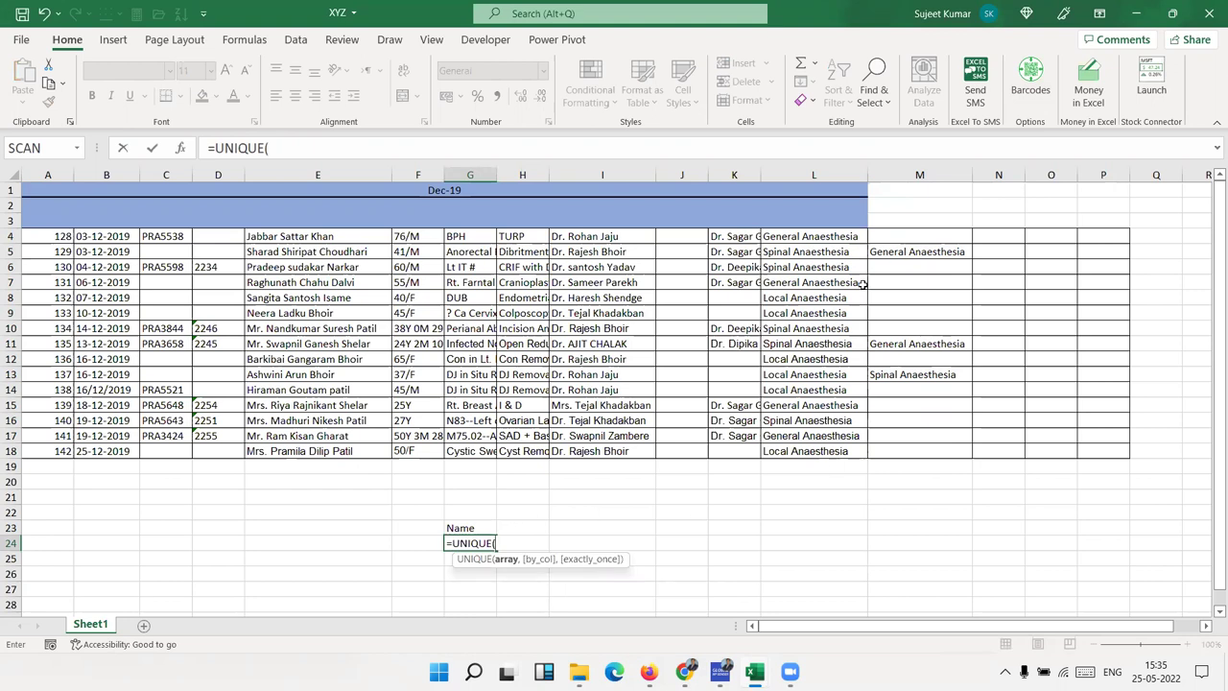
{"action": "left_click_drag", "start_coordinate": [831, 450], "coordinate": [819, 235]}
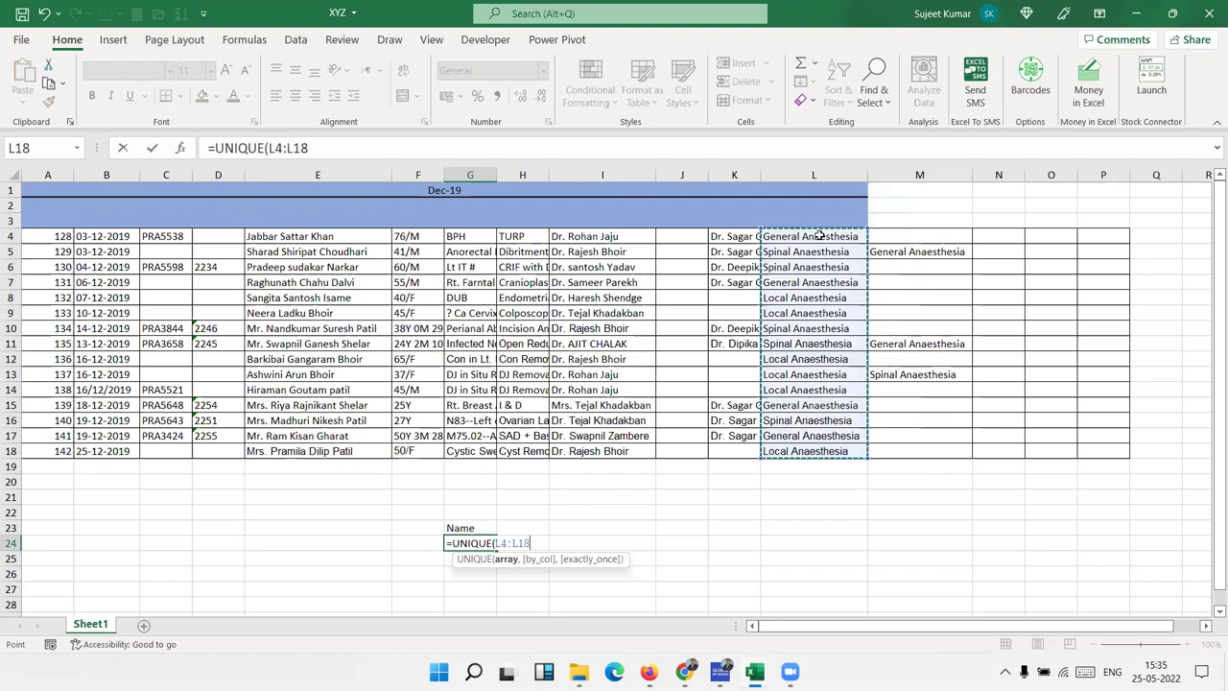
{"action": "key", "text": "Return"}
{"action": "left_click", "coordinate": [485, 543]}
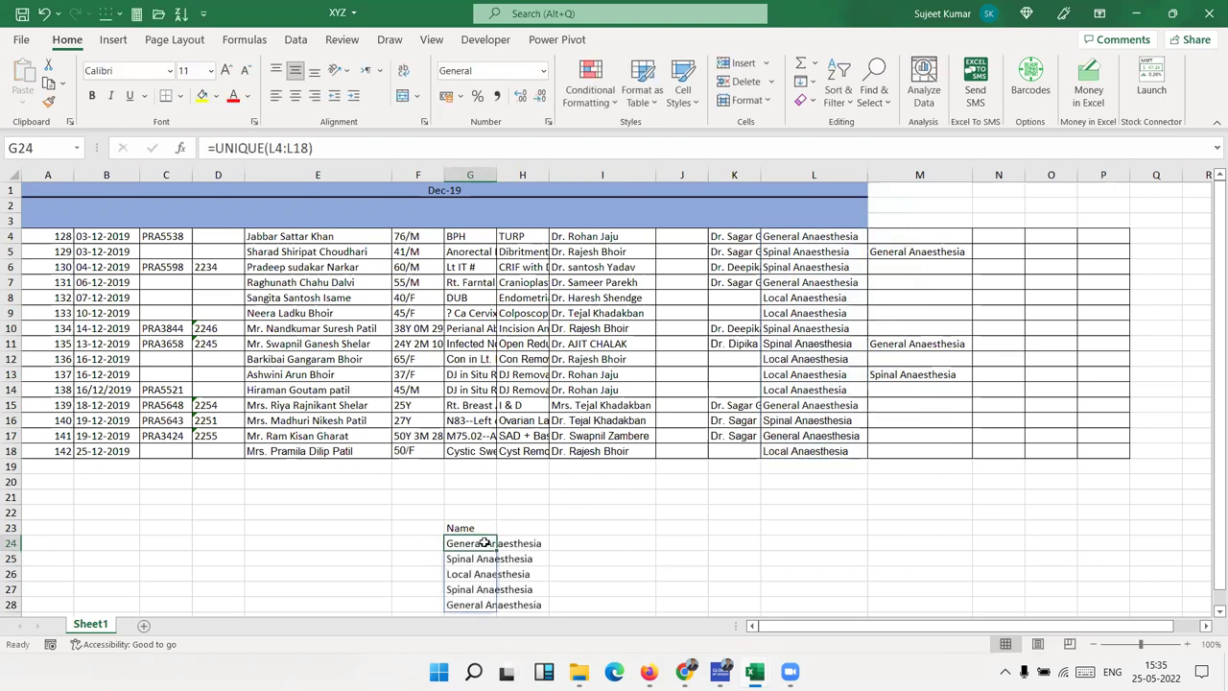
{"action": "double_click", "coordinate": [484, 543]}
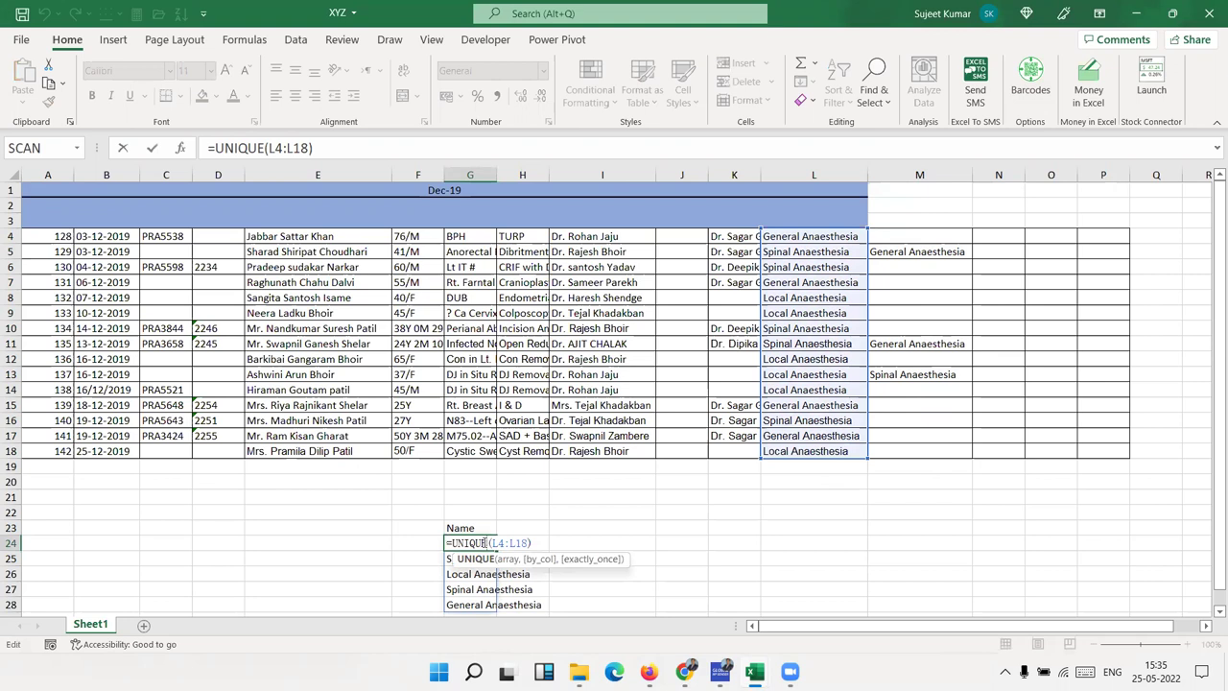
{"action": "key", "text": "ctrl+shift+Return"}
{"action": "key", "text": "Down"}
- Autofit column G to fit the anaesthesia names
{"action": "scroll", "coordinate": [291, 535], "scroll_direction": "down", "scroll_amount": 2}
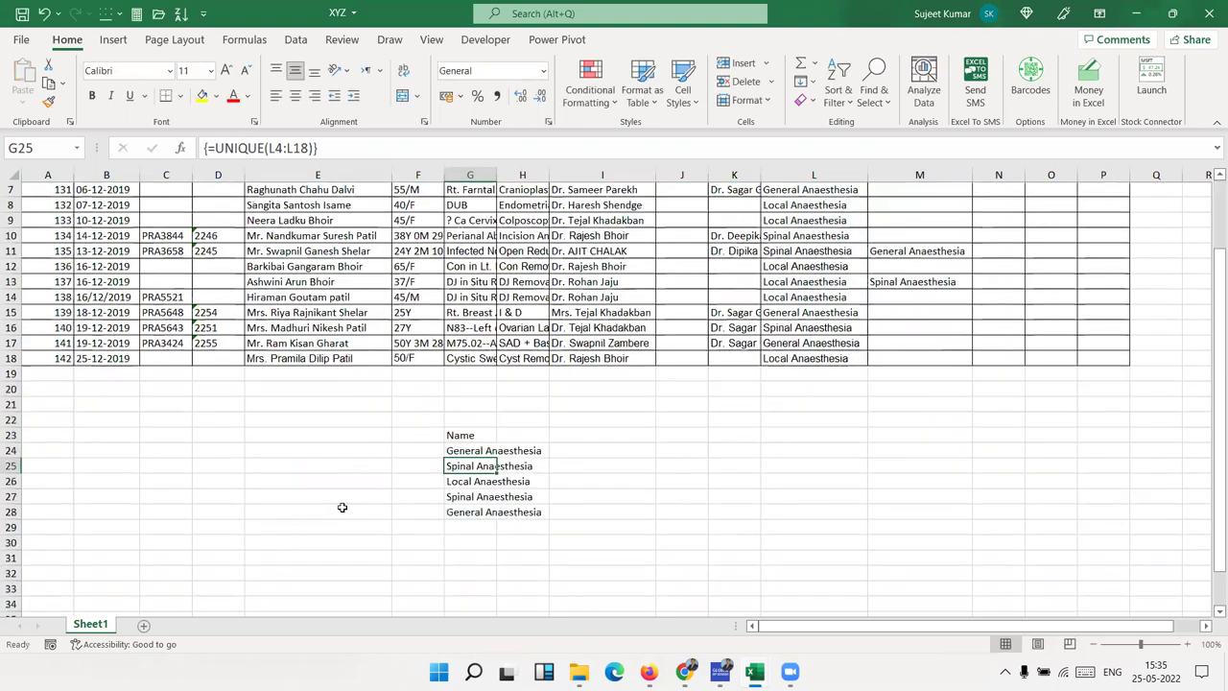
{"action": "scroll", "coordinate": [341, 506], "scroll_direction": "down", "scroll_amount": 3}
{"action": "scroll", "coordinate": [341, 507], "scroll_direction": "up", "scroll_amount": 2}
{"action": "double_click", "coordinate": [495, 175]}
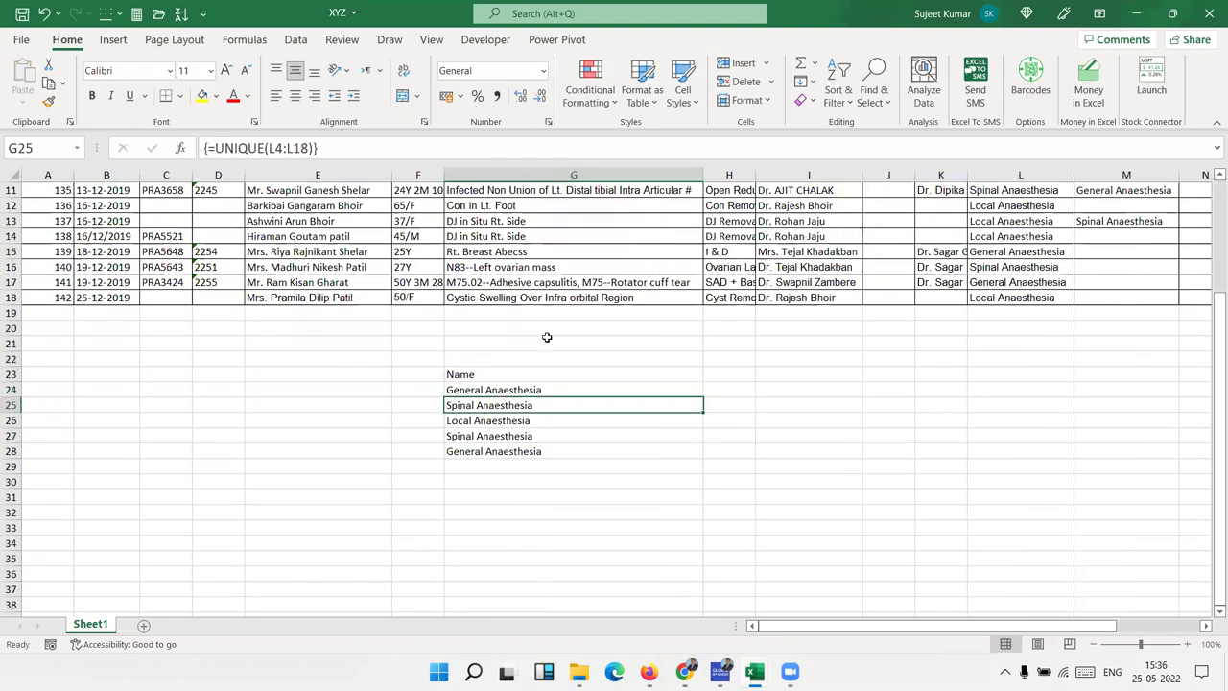
{"action": "left_click", "coordinate": [740, 388]}
{"action": "scroll", "coordinate": [753, 365], "scroll_direction": "up", "scroll_amount": 2}
{"action": "scroll", "coordinate": [764, 348], "scroll_direction": "up", "scroll_amount": 2}
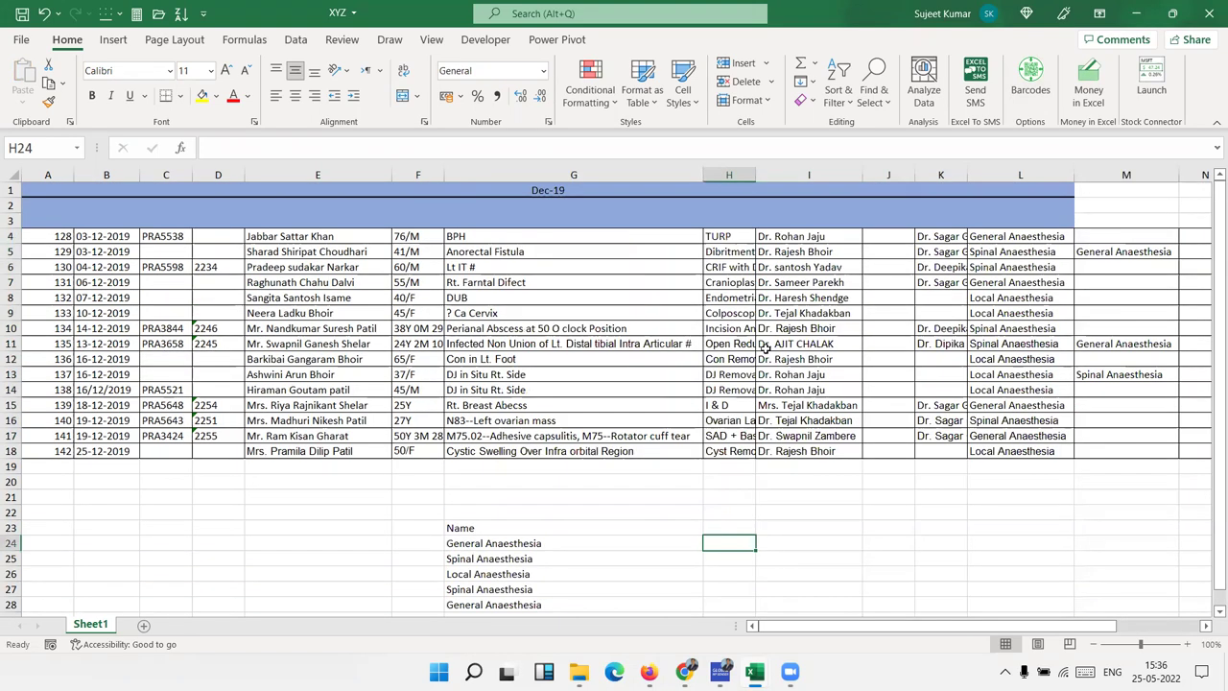
- Enter =COUNTIF(L4:L18,G24) in H24
{"action": "type", "text": "="}
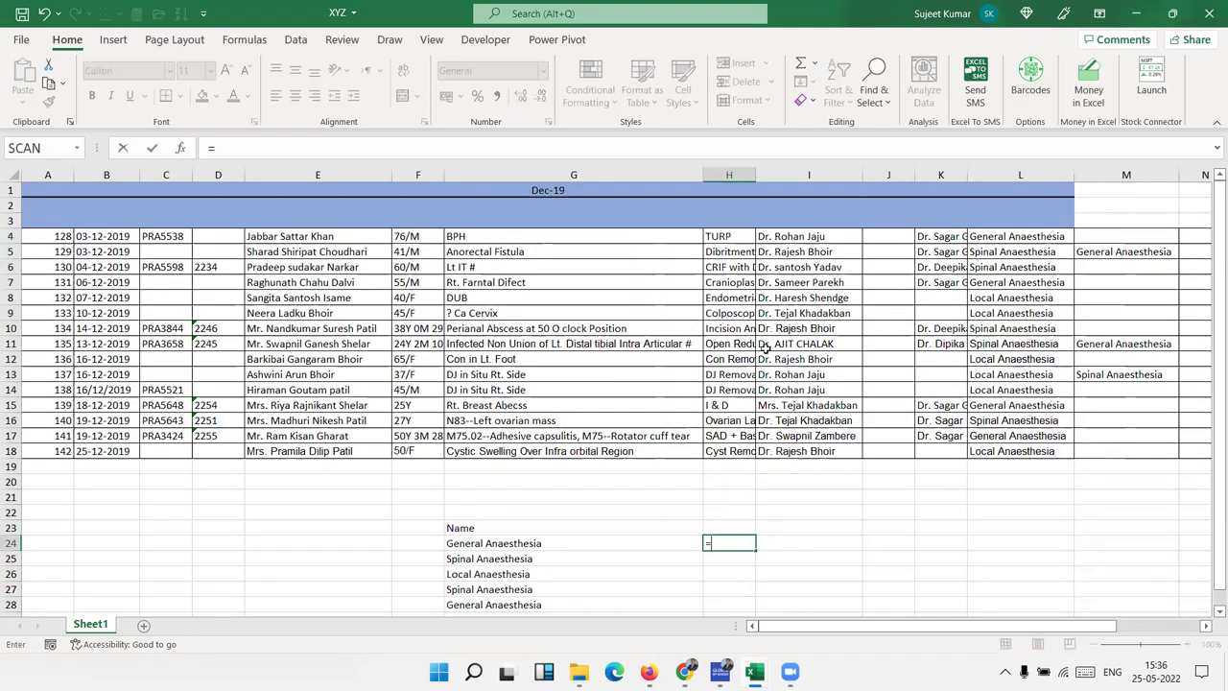
{"action": "type", "text": "cou"}
{"action": "key", "text": "Down"}
{"action": "key", "text": "Down"}
{"action": "key", "text": "Down"}
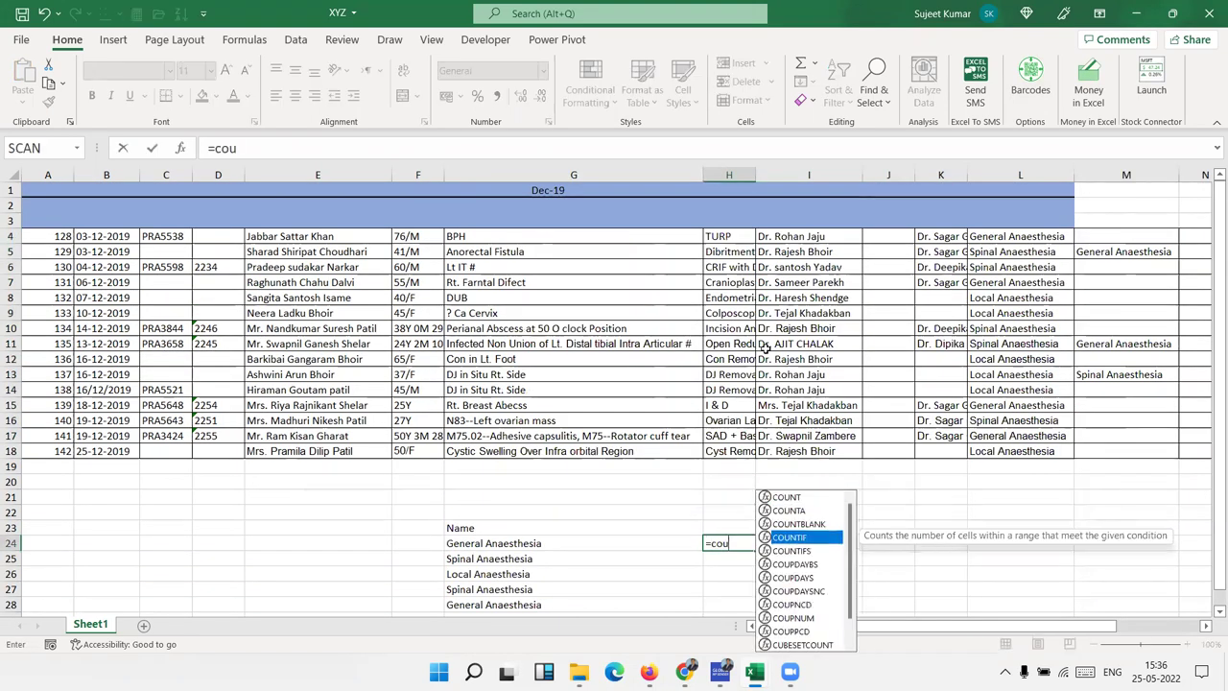
{"action": "key", "text": "Tab"}
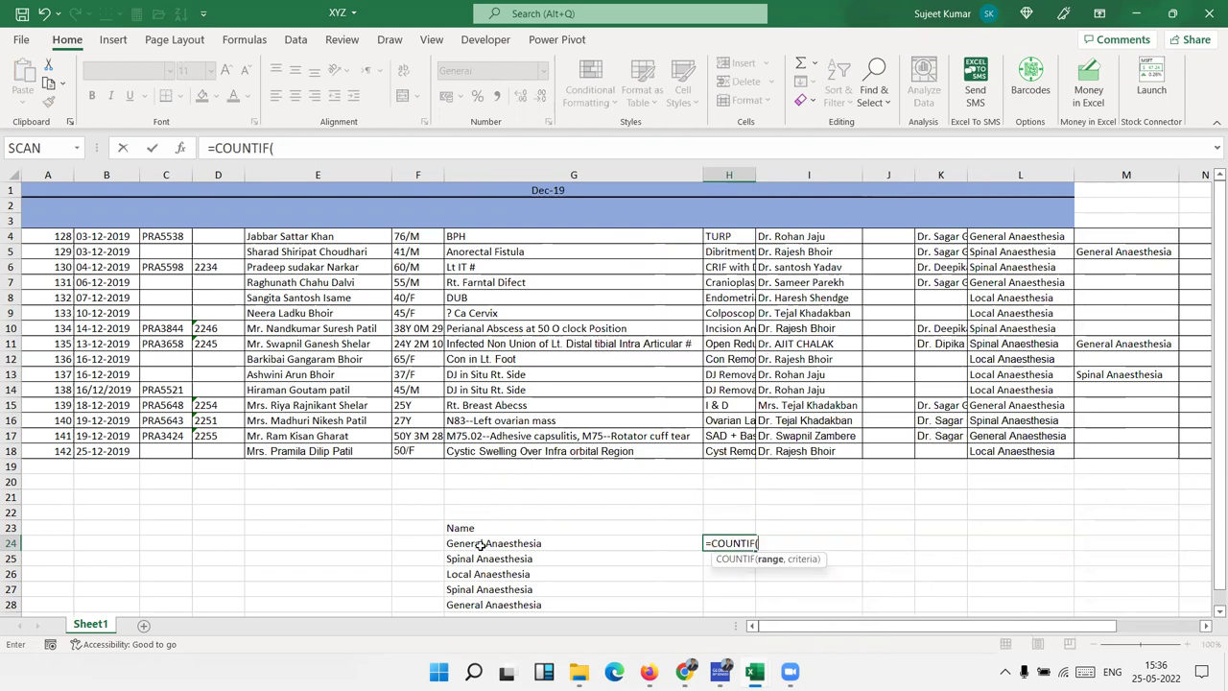
{"action": "left_click_drag", "start_coordinate": [1012, 236], "coordinate": [1010, 449]}
{"action": "type", "text": ","}
{"action": "left_click", "coordinate": [533, 543]}
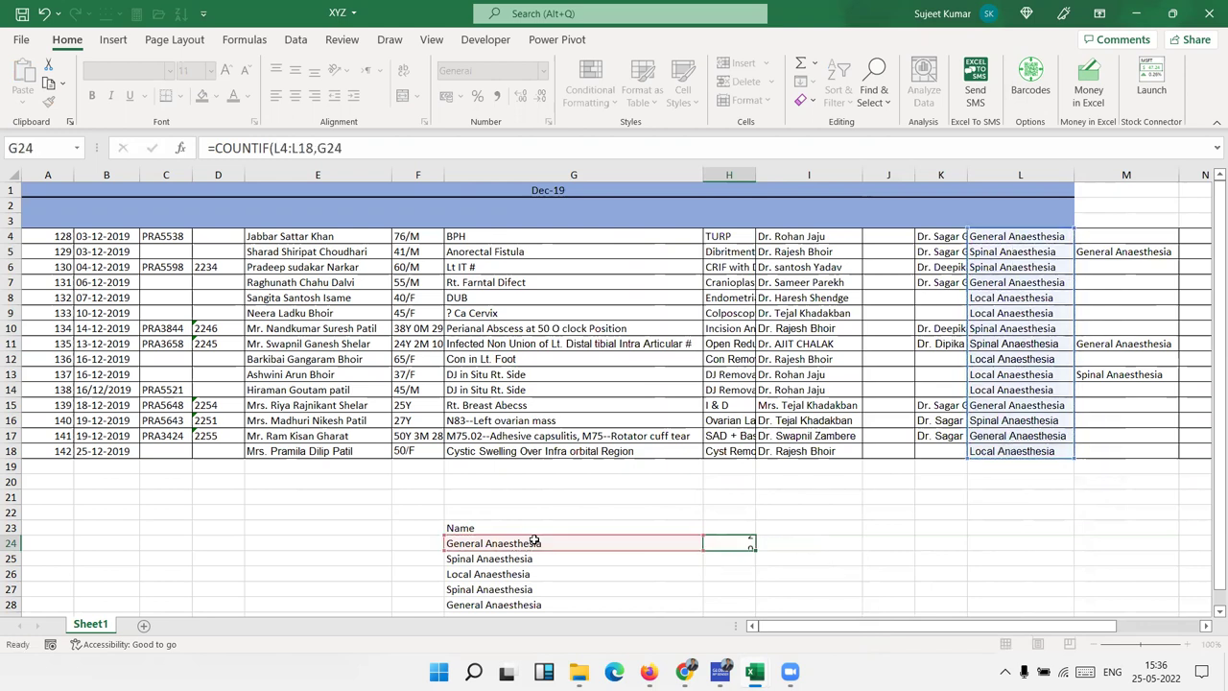
{"action": "key", "text": "Return"}
- Copy the count formula down to H28, giving 2, 2, 6, 3, 2
{"action": "left_click", "coordinate": [746, 543]}
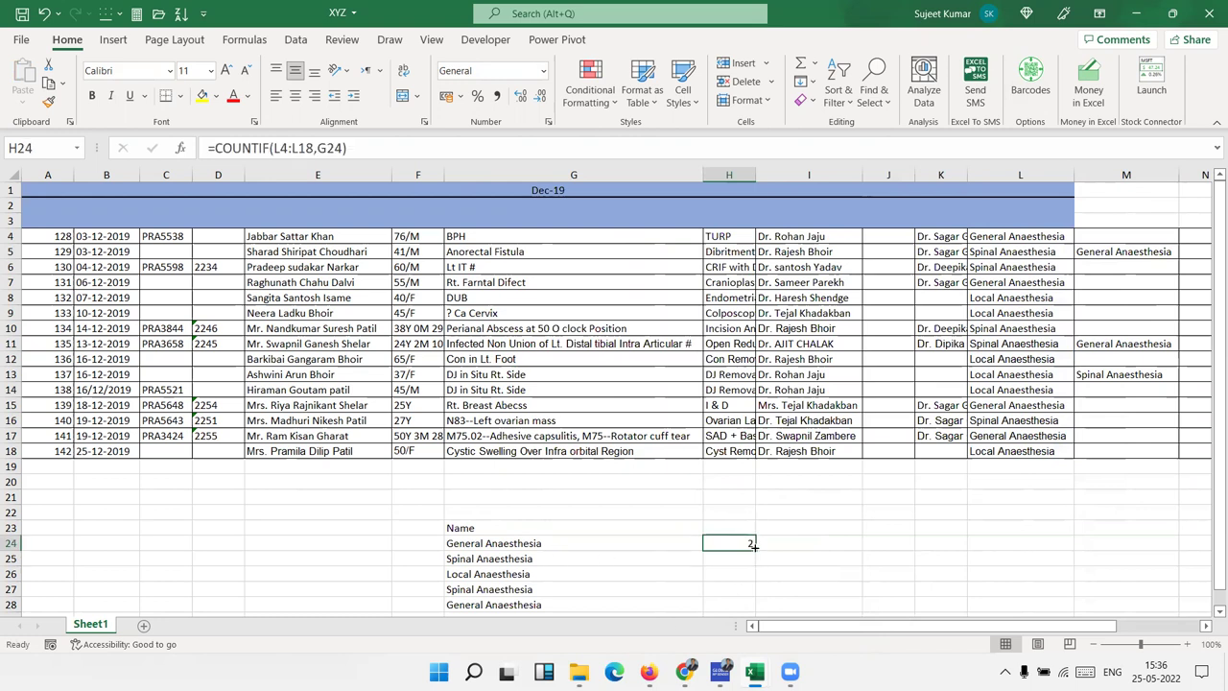
{"action": "double_click", "coordinate": [754, 543]}
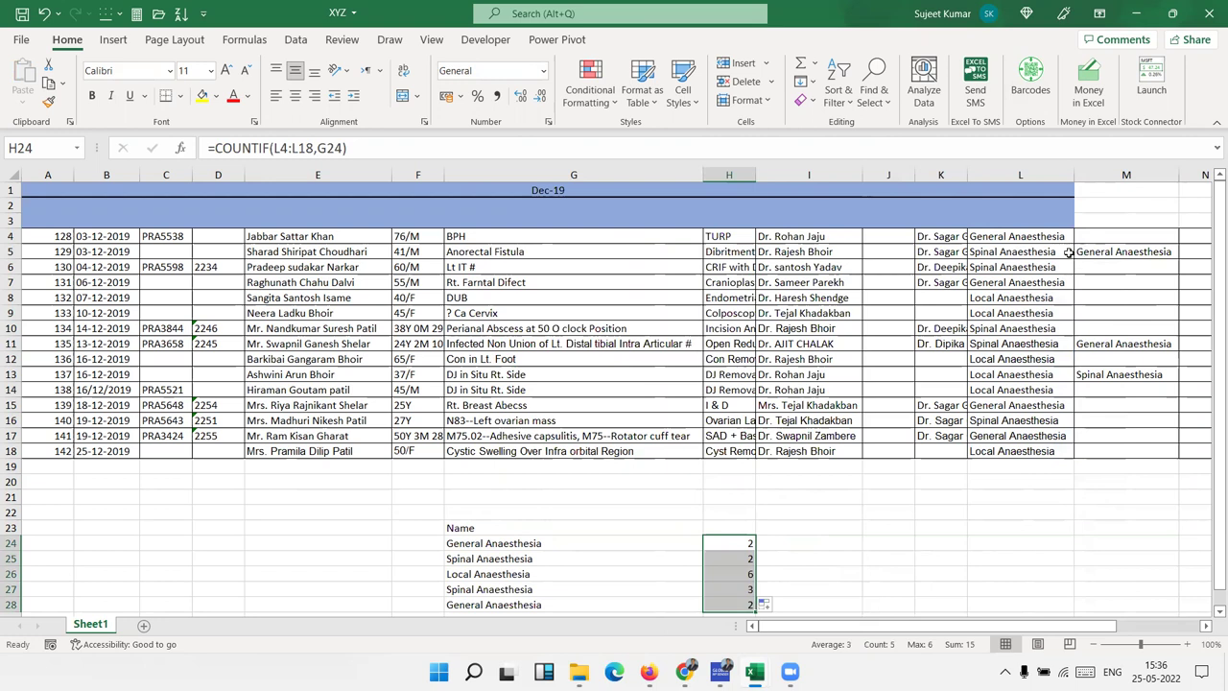
{"action": "left_click", "coordinate": [1033, 253]}
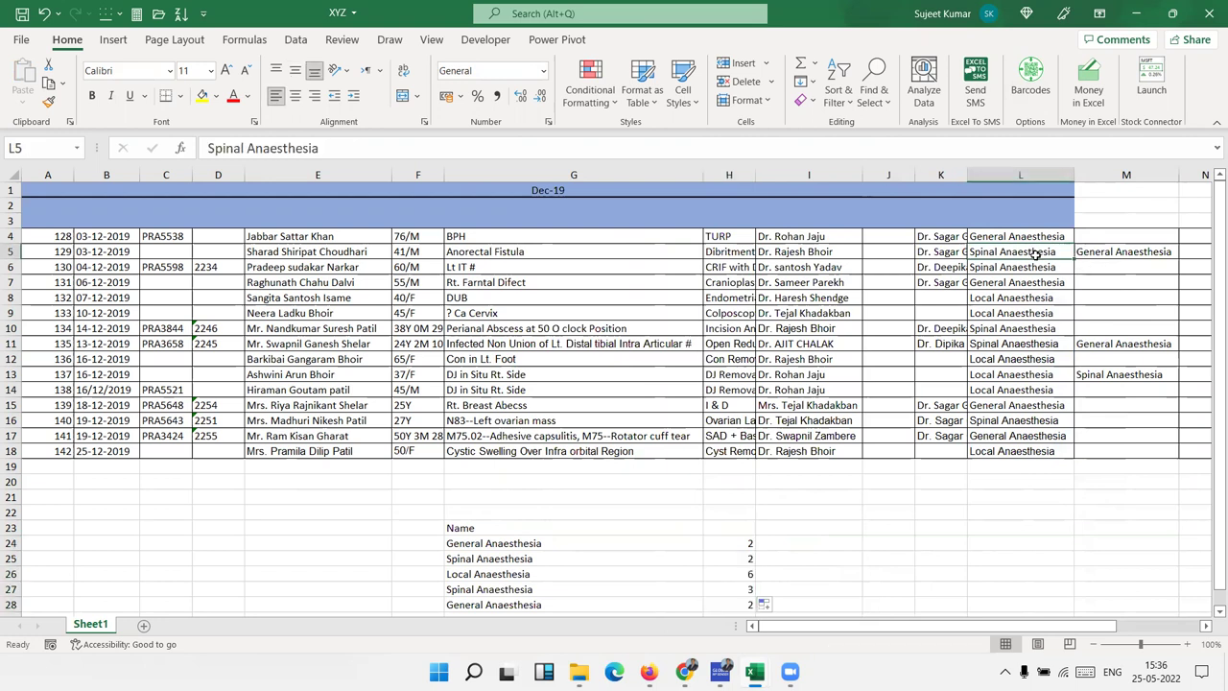
- Compare the column L and M entries against the UNIQUE formula in G24 and COUNTIF in H24
{"action": "left_click", "coordinate": [1094, 253]}
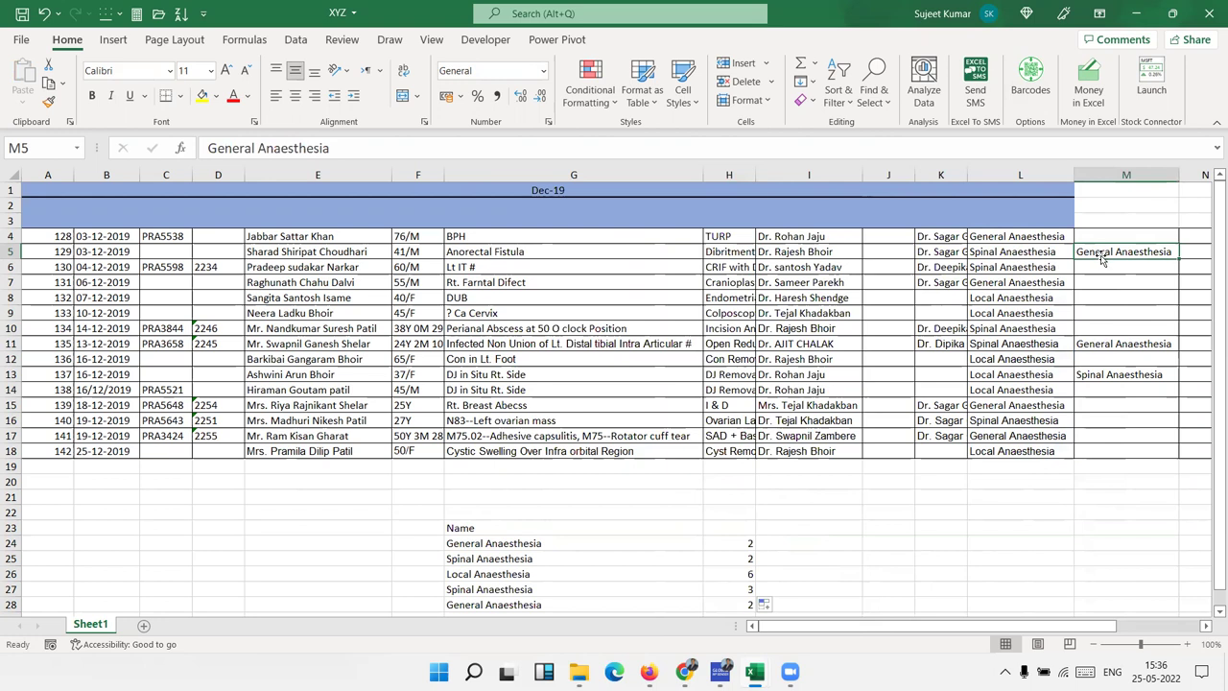
{"action": "left_click", "coordinate": [558, 543]}
{"action": "left_click", "coordinate": [725, 542]}
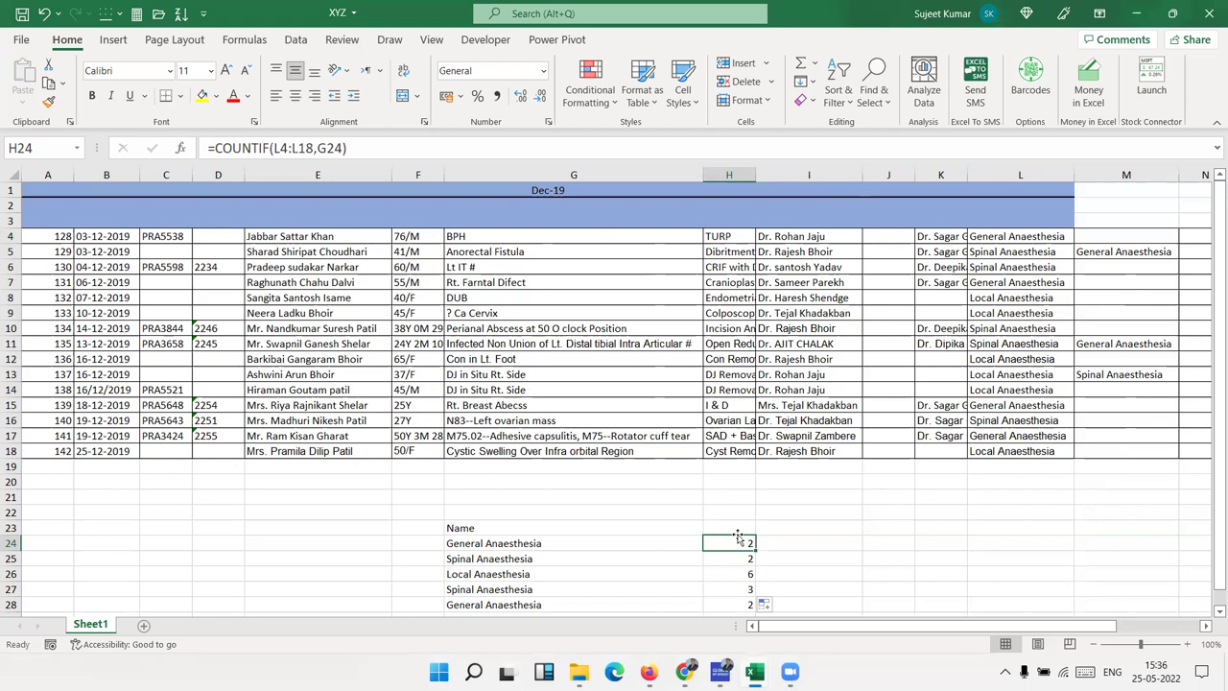
{"action": "left_click", "coordinate": [1110, 255]}
{"action": "left_click", "coordinate": [1088, 328]}
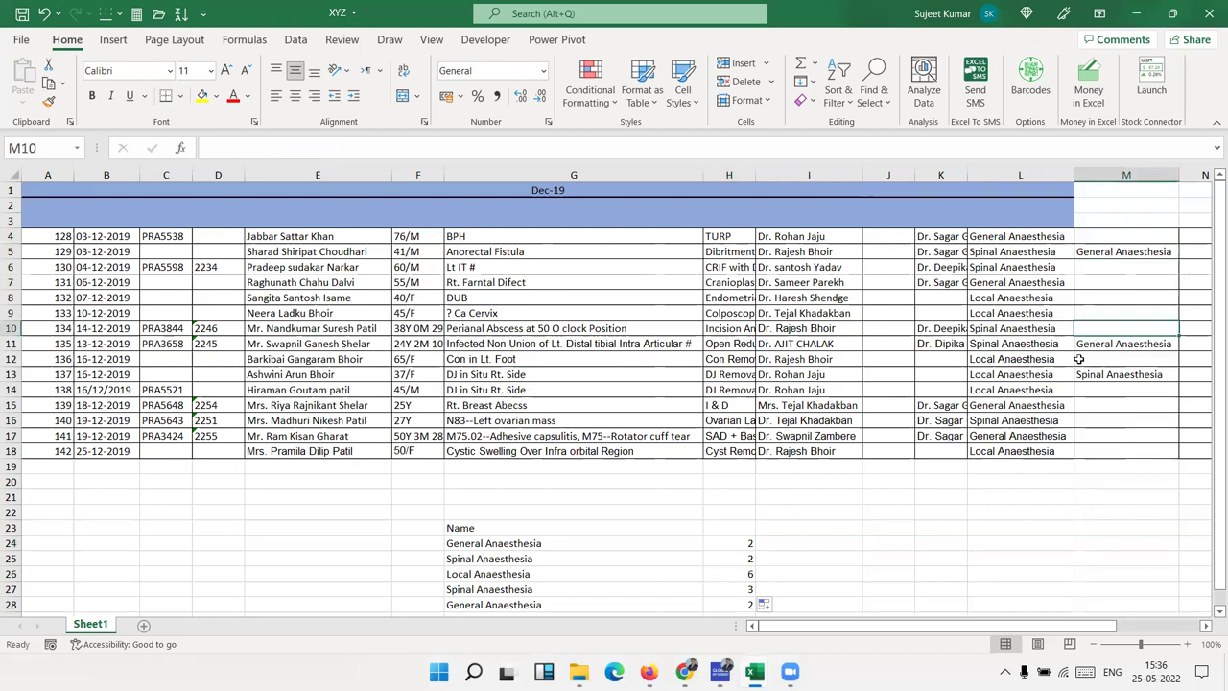
{"action": "left_click", "coordinate": [1058, 408]}
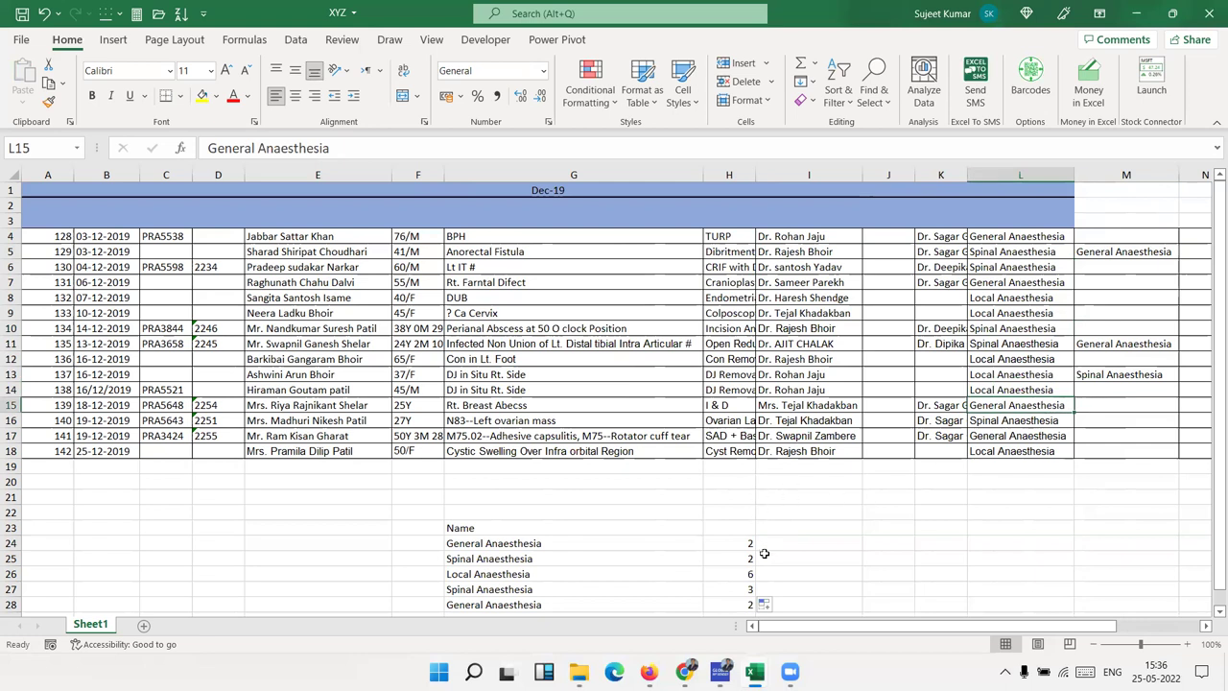
{"action": "scroll", "coordinate": [764, 554], "scroll_direction": "down", "scroll_amount": 3}
{"action": "left_click", "coordinate": [734, 391]}
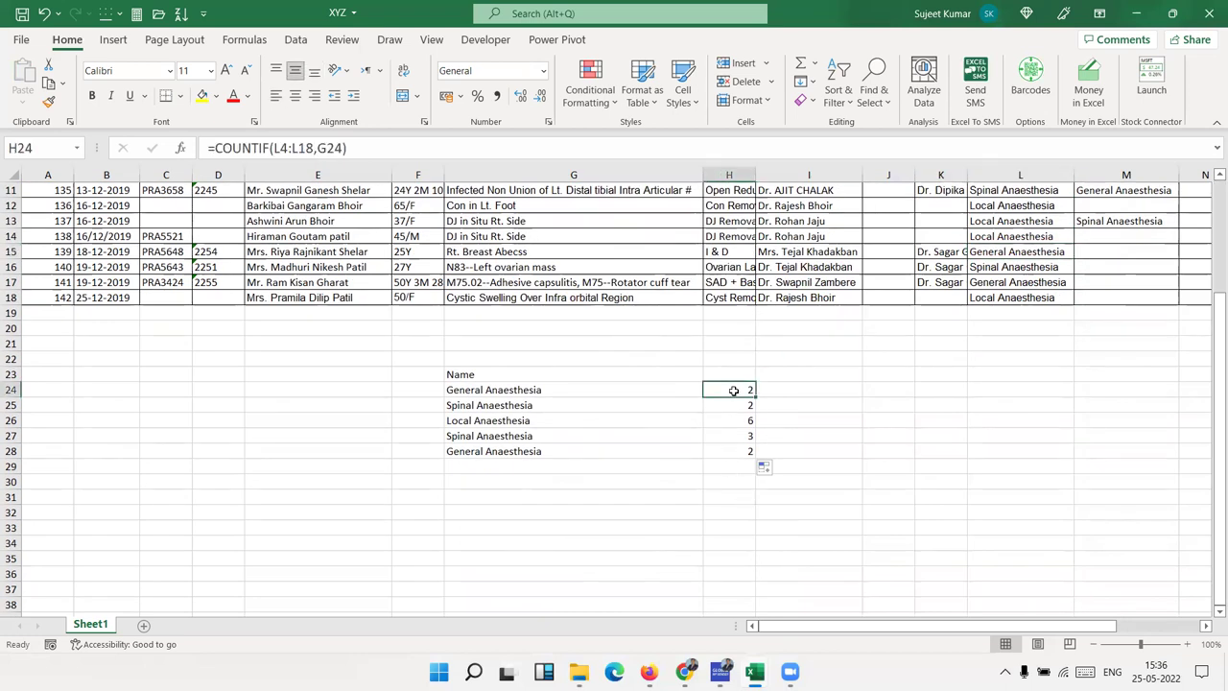
{"action": "left_click", "coordinate": [574, 389]}
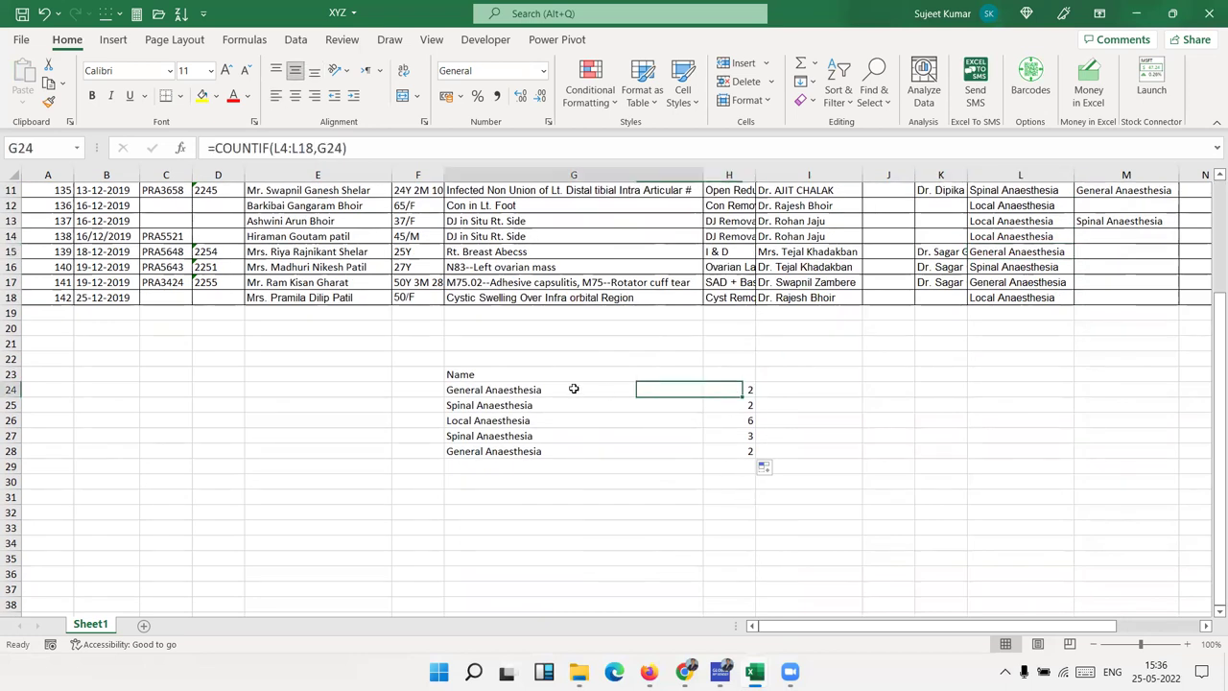
{"action": "left_click", "coordinate": [737, 394]}
- Make H24's COUNTIF range absolute as $L$4:$L$18
{"action": "double_click", "coordinate": [276, 148]}
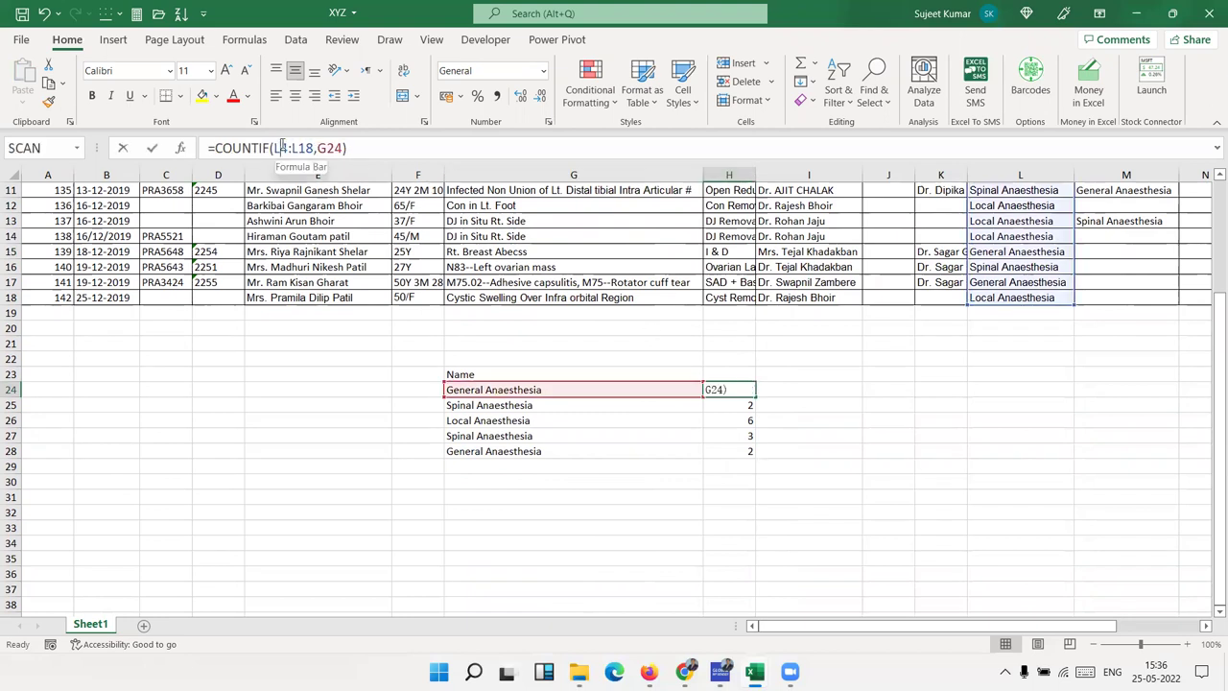
{"action": "key", "text": "F4"}
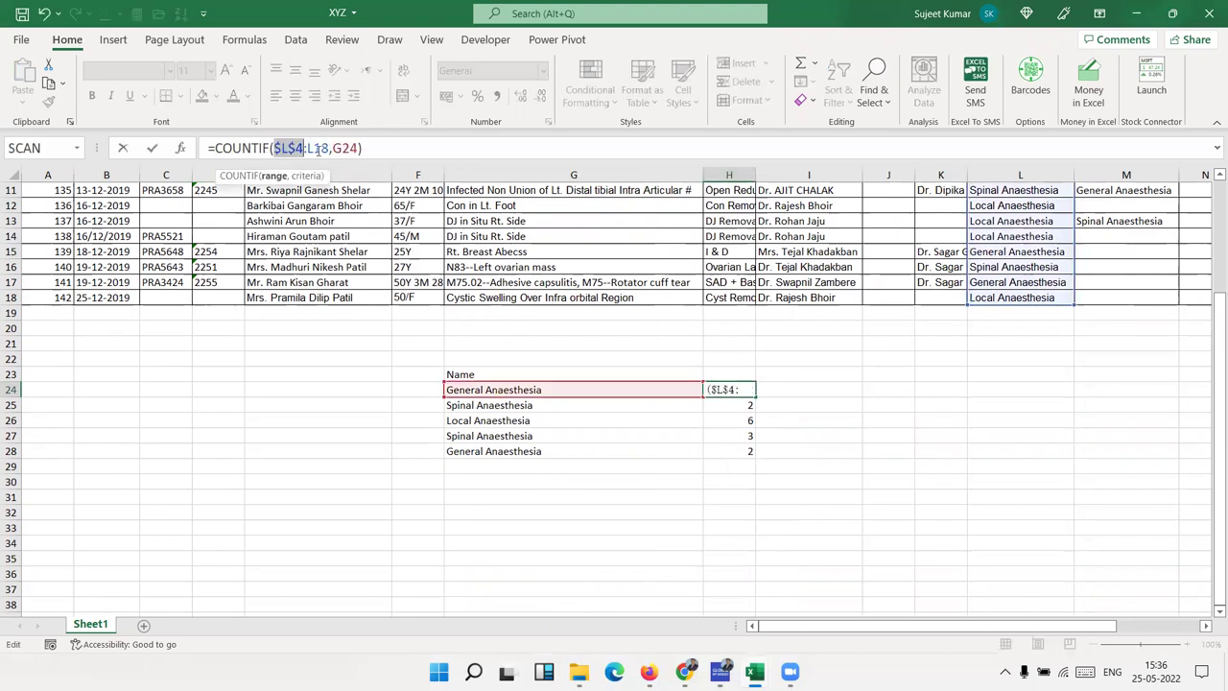
{"action": "left_click", "coordinate": [319, 148]}
{"action": "key", "text": "F4"}
{"action": "key", "text": "Return"}
{"action": "key", "text": "Up"}
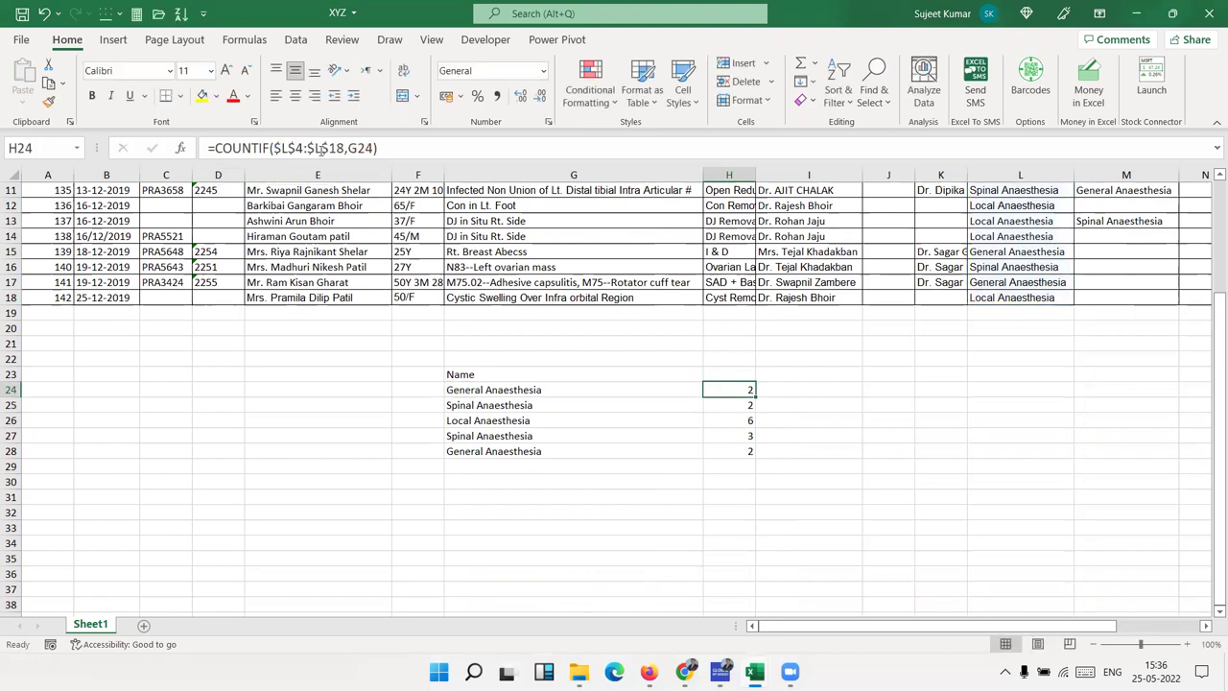
- Fill the count formula down to H28 and verify it still returns 2, 2, 6, 3, 2
{"action": "double_click", "coordinate": [753, 393]}
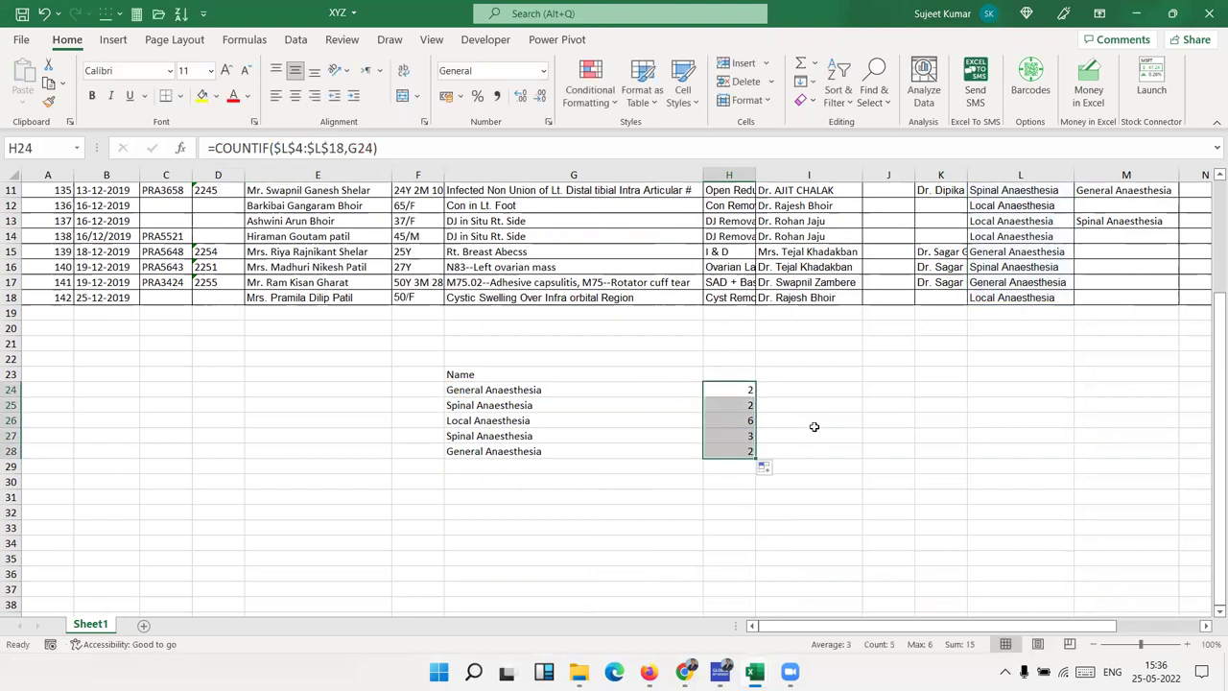
{"action": "left_click", "coordinate": [737, 407]}
{"action": "left_click", "coordinate": [727, 424]}
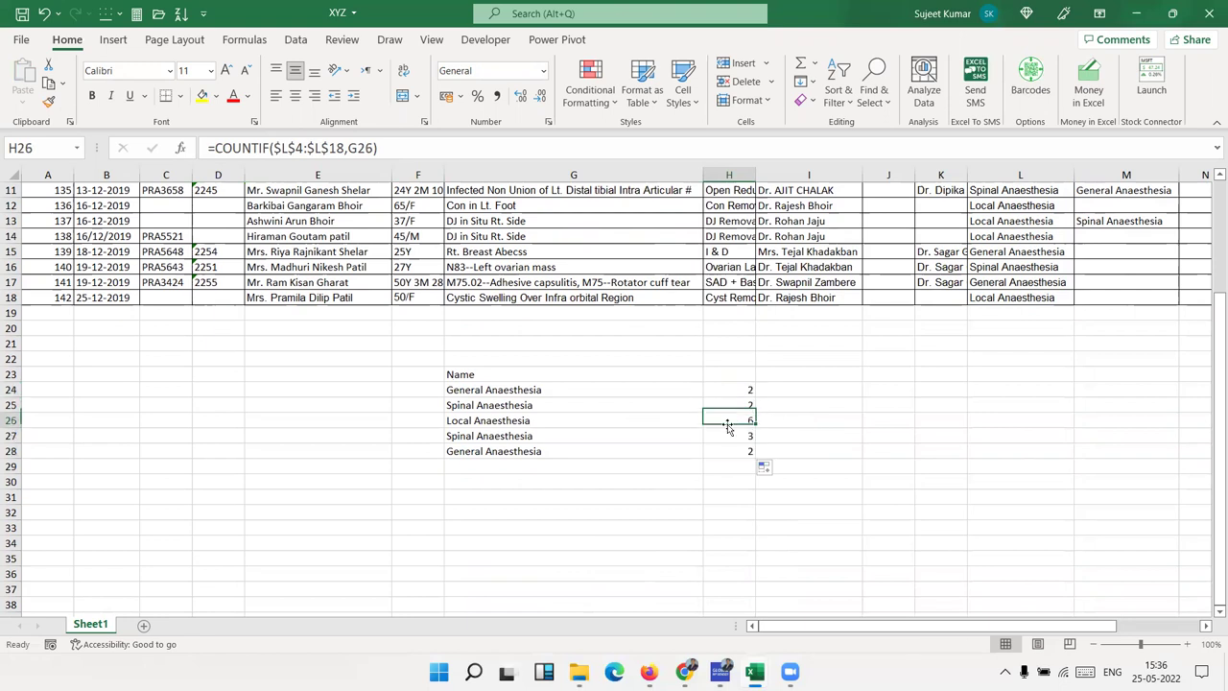
{"action": "double_click", "coordinate": [729, 391]}
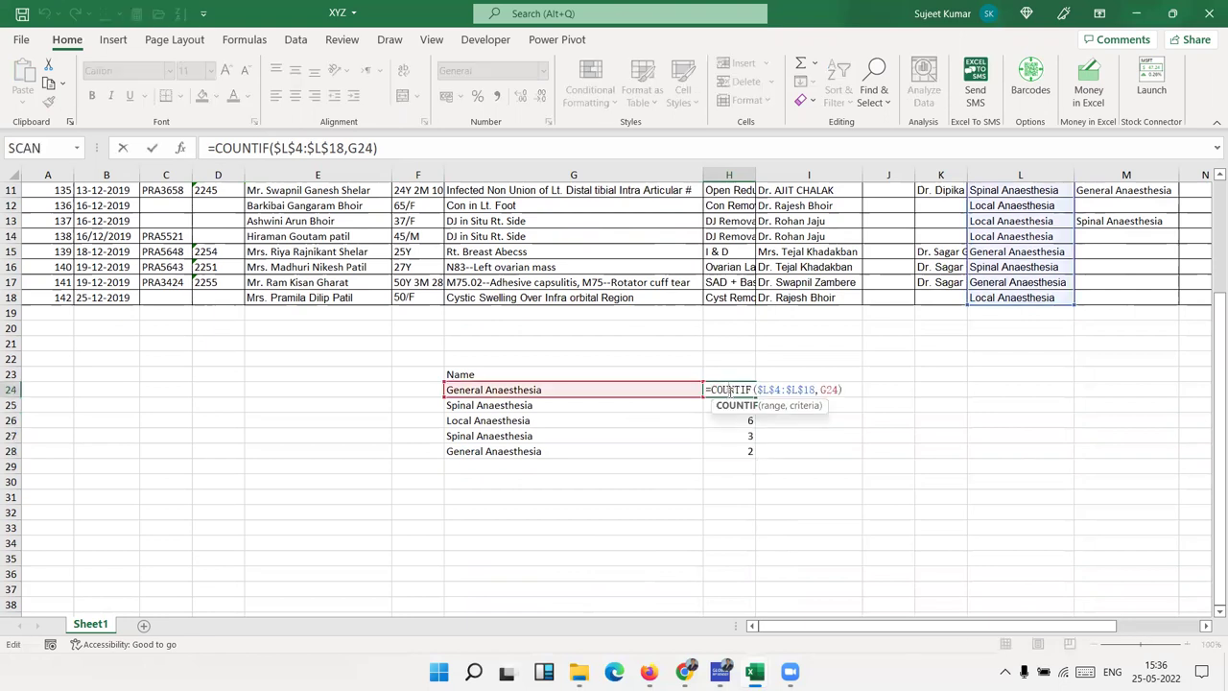
{"action": "key", "text": "Return"}
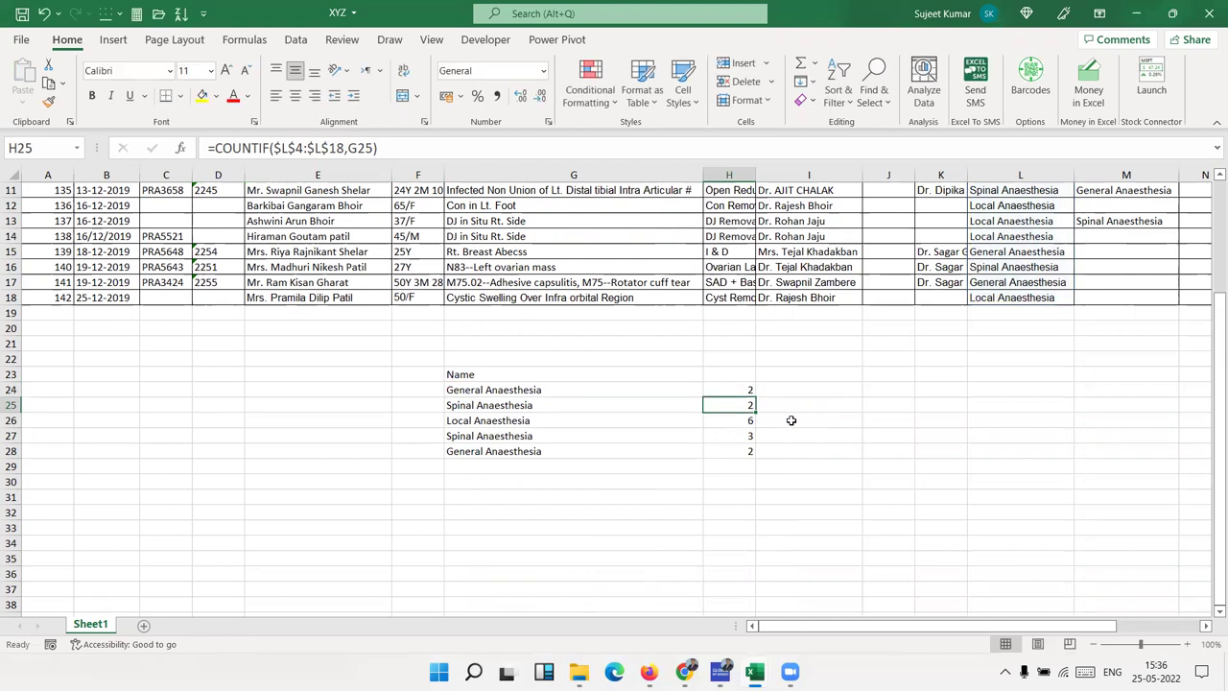
{"action": "scroll", "coordinate": [790, 419], "scroll_direction": "up", "scroll_amount": 4}
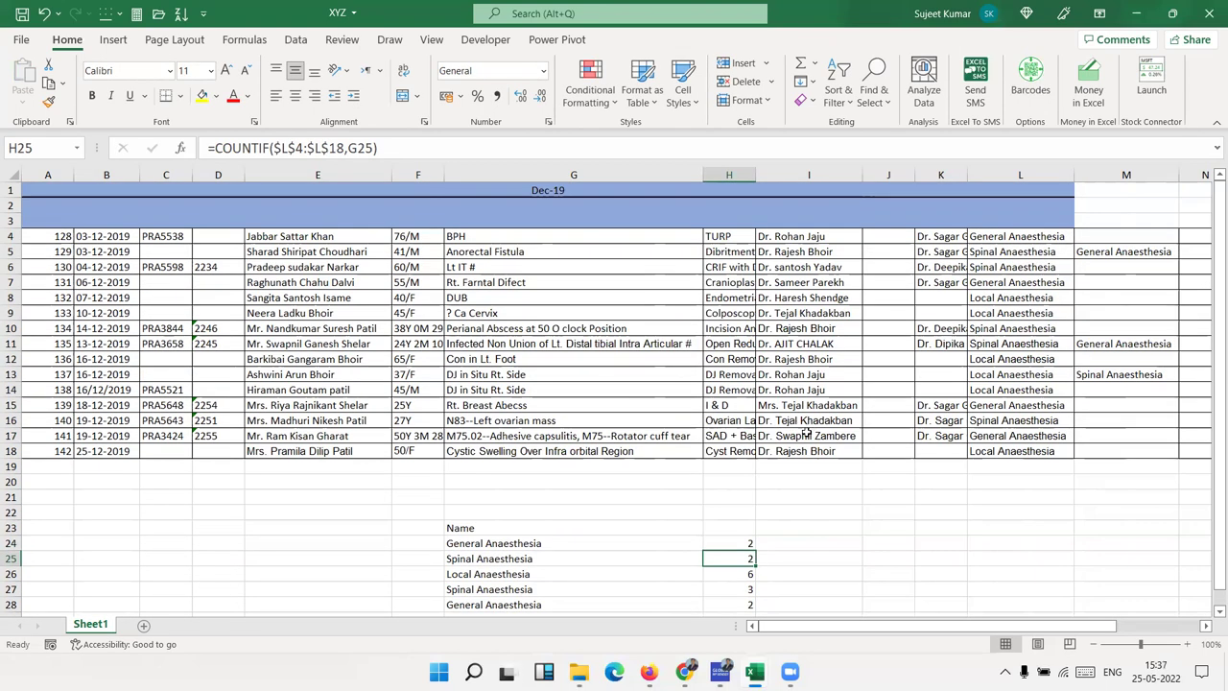
{"action": "left_click", "coordinate": [510, 529]}
{"action": "left_click", "coordinate": [510, 543]}
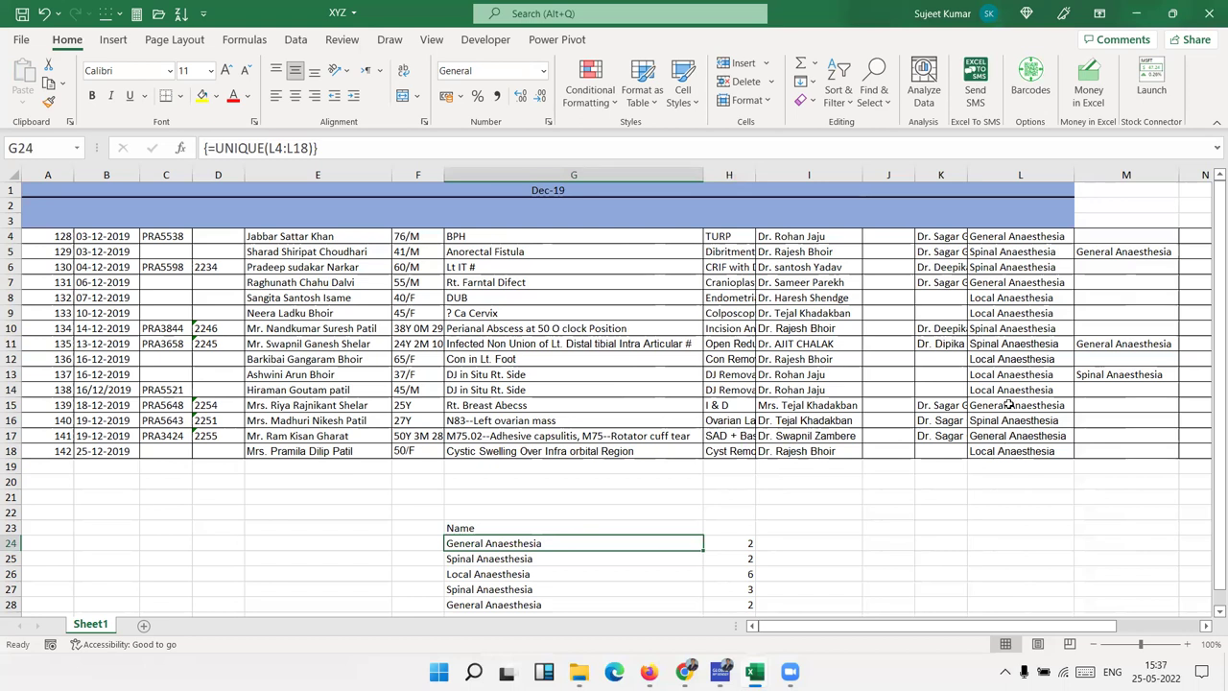
{"action": "left_click", "coordinate": [1012, 239]}
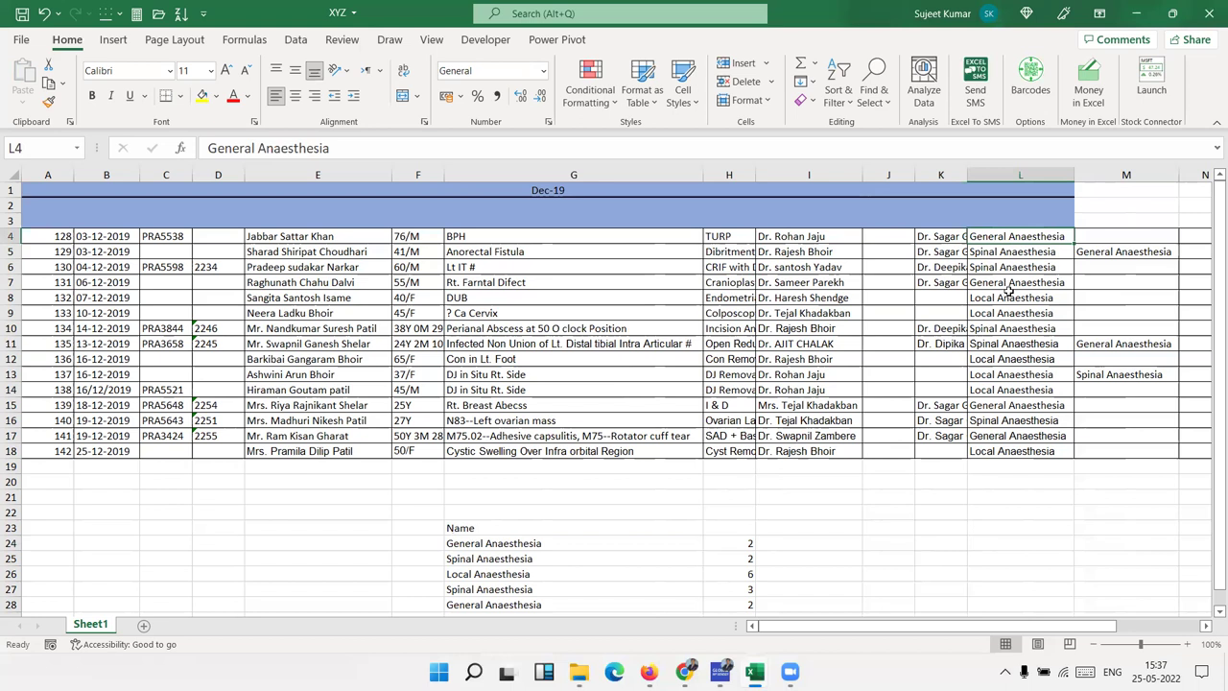
{"action": "left_click", "coordinate": [1014, 282]}
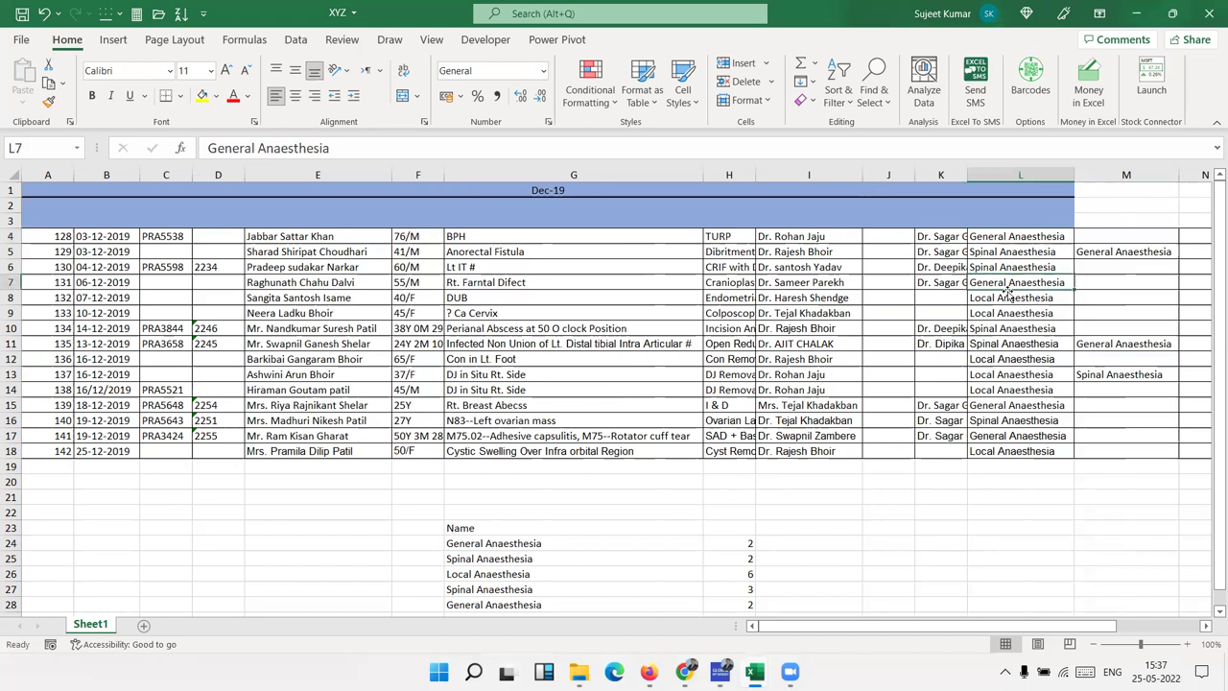
{"action": "left_click", "coordinate": [998, 407]}
{"action": "left_click", "coordinate": [999, 436]}
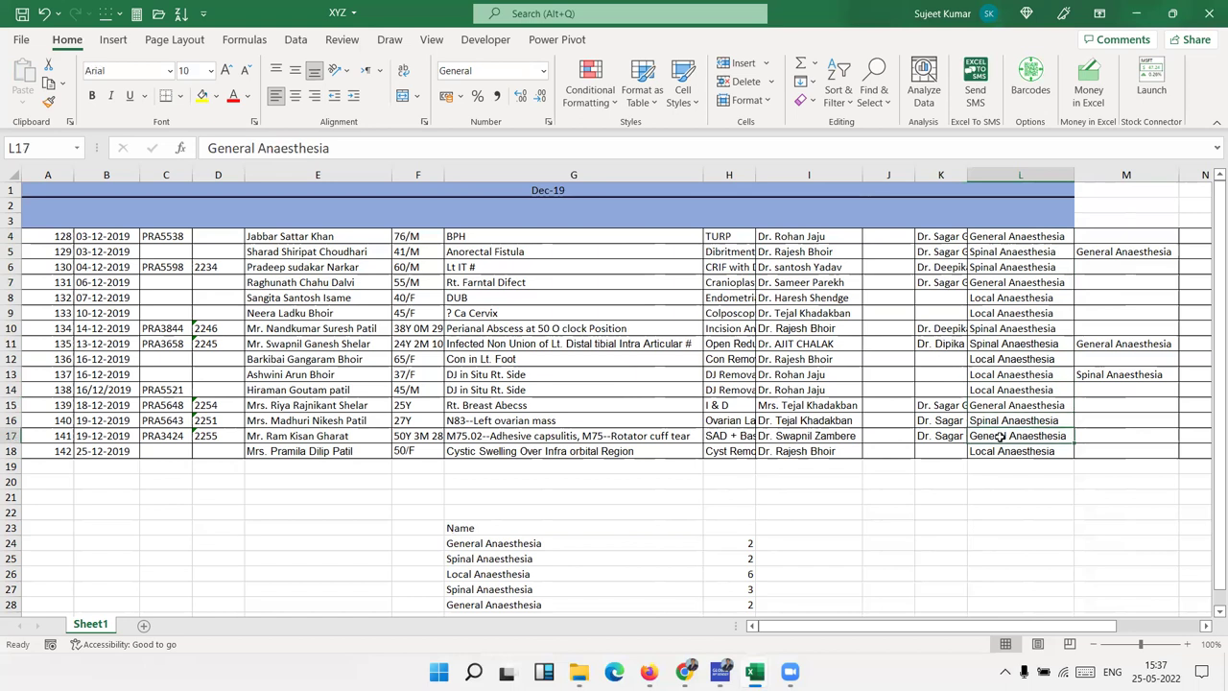
{"action": "left_click", "coordinate": [737, 543]}
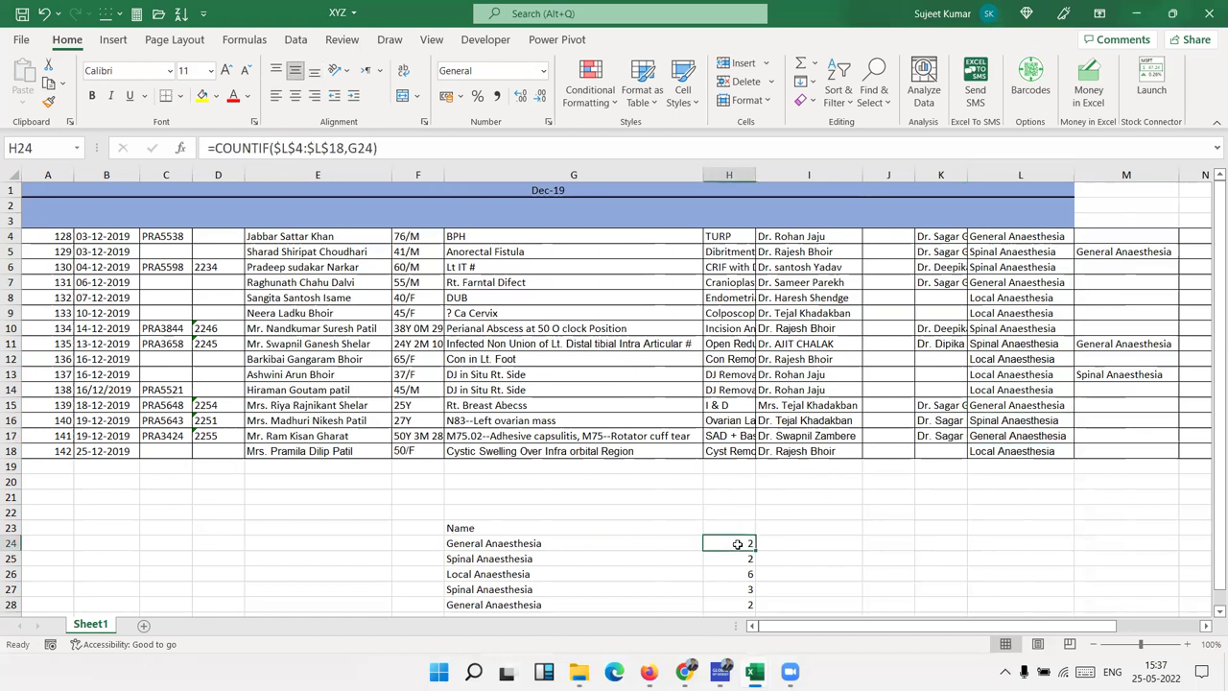
{"action": "scroll", "coordinate": [543, 560], "scroll_direction": "down", "scroll_amount": 3}
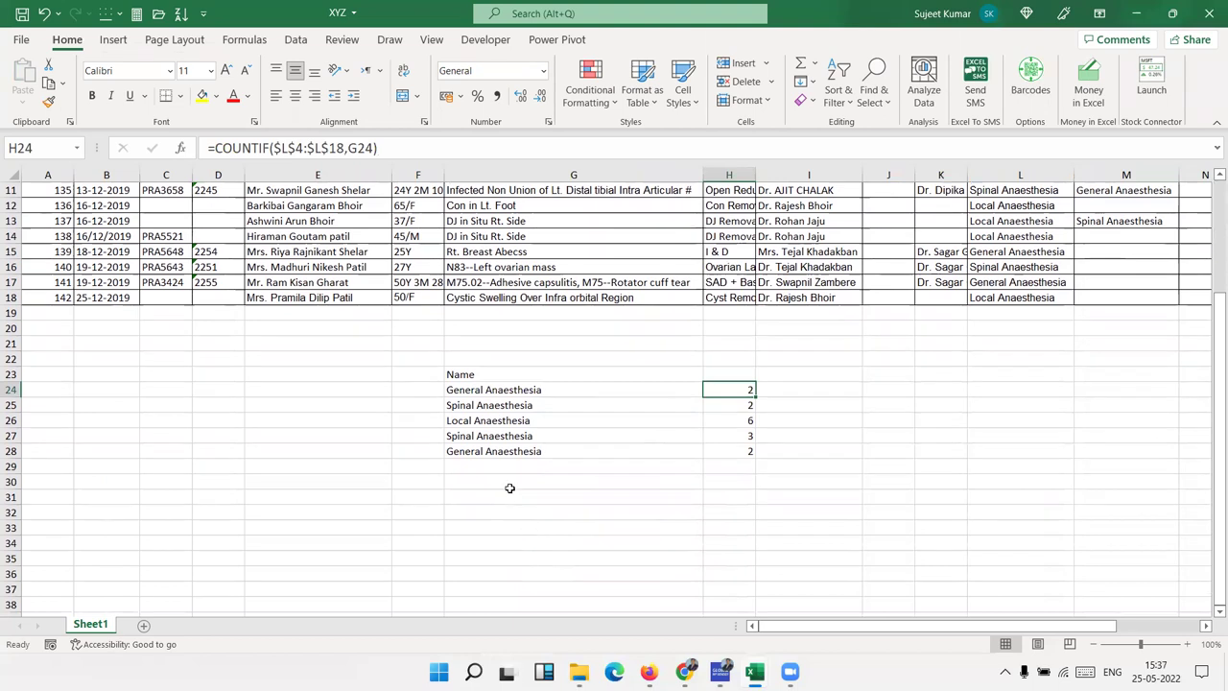
{"action": "left_click", "coordinate": [499, 451]}
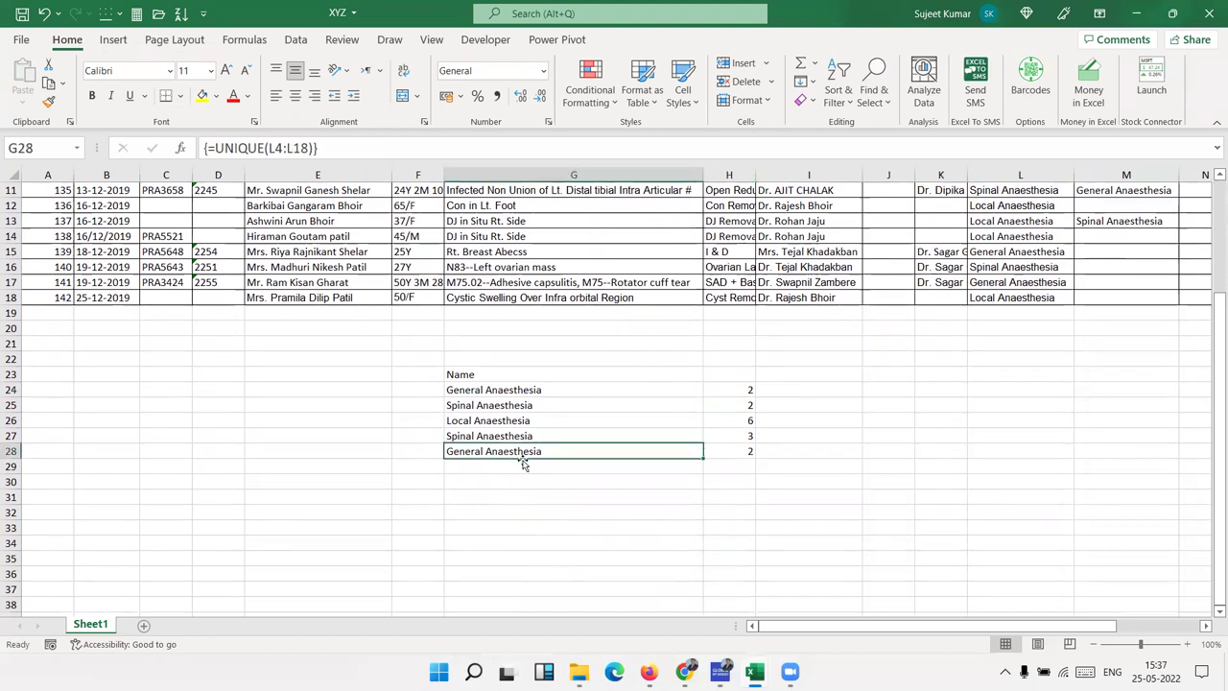
{"action": "double_click", "coordinate": [582, 451]}
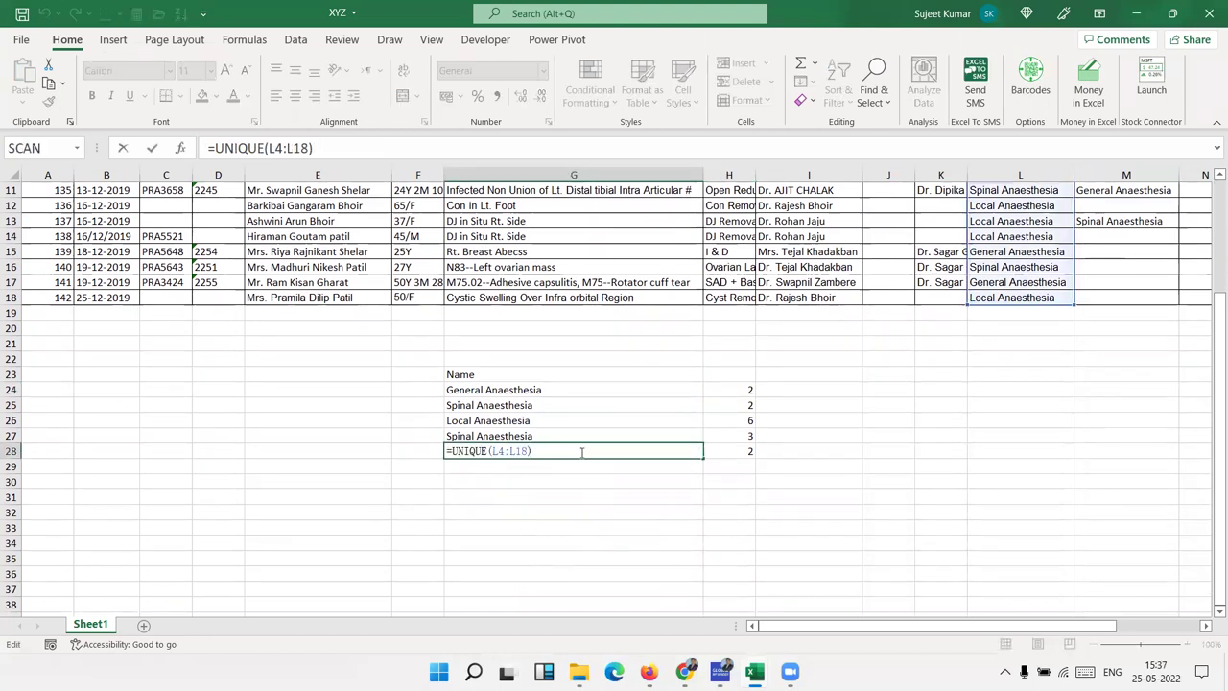
{"action": "key", "text": "Escape"}
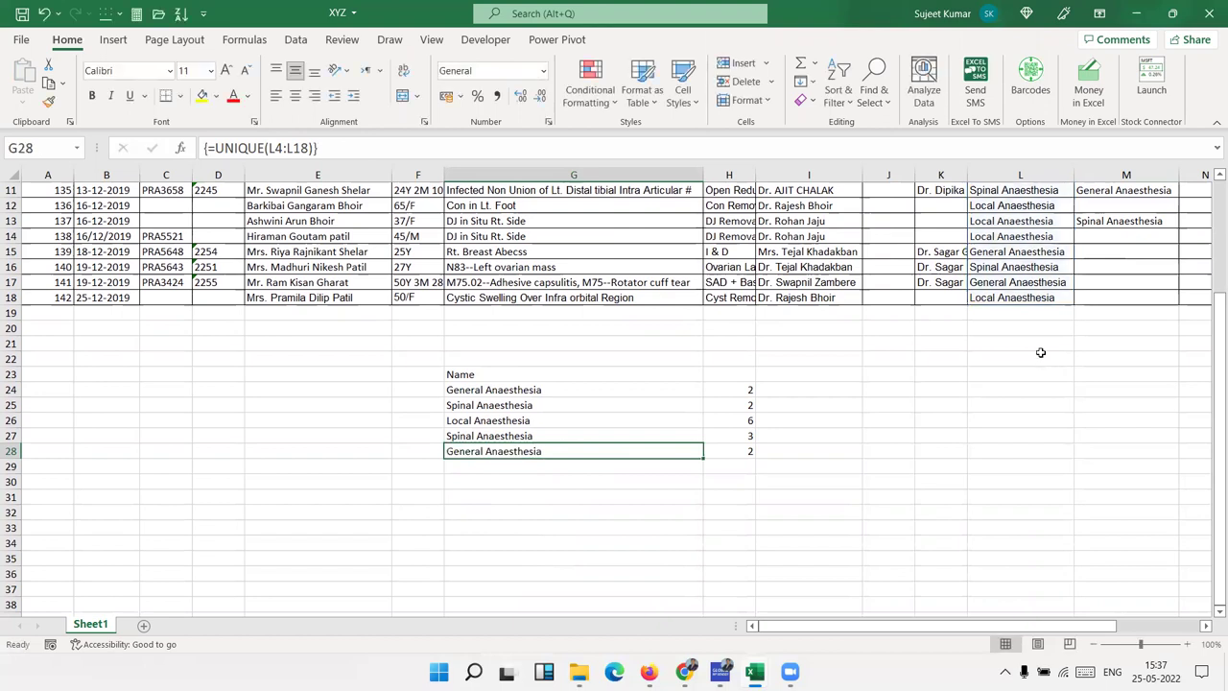
{"action": "scroll", "coordinate": [1039, 352], "scroll_direction": "up", "scroll_amount": 4}
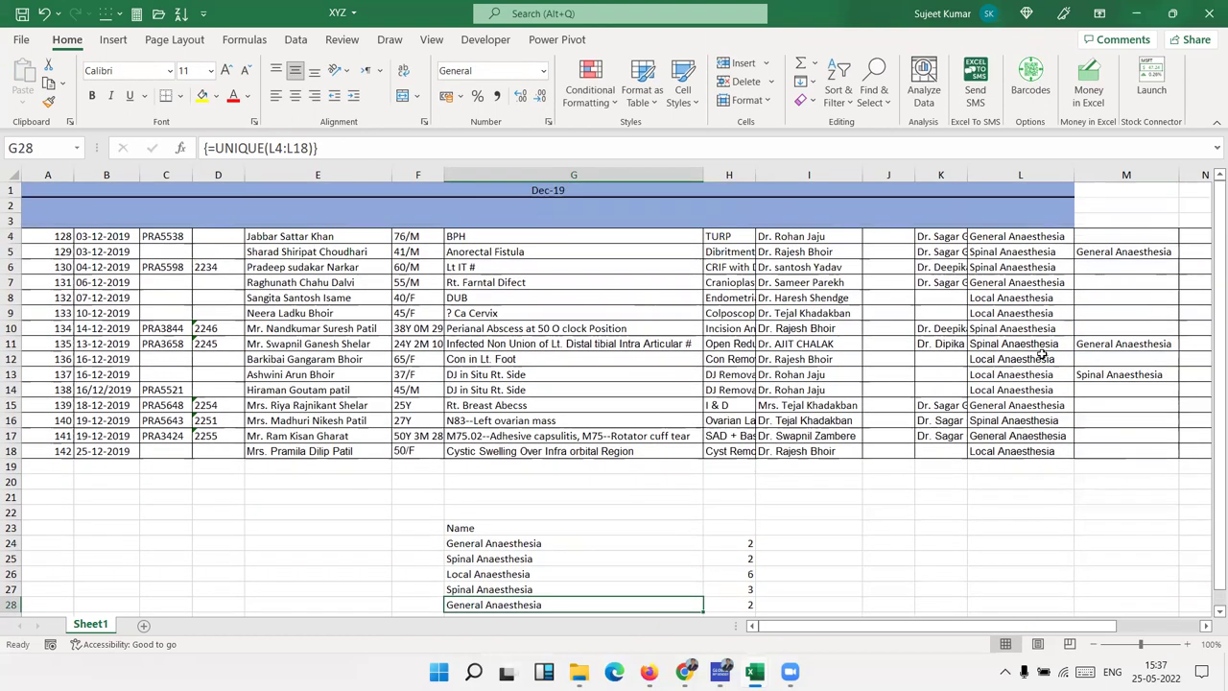
{"action": "double_click", "coordinate": [1064, 236]}
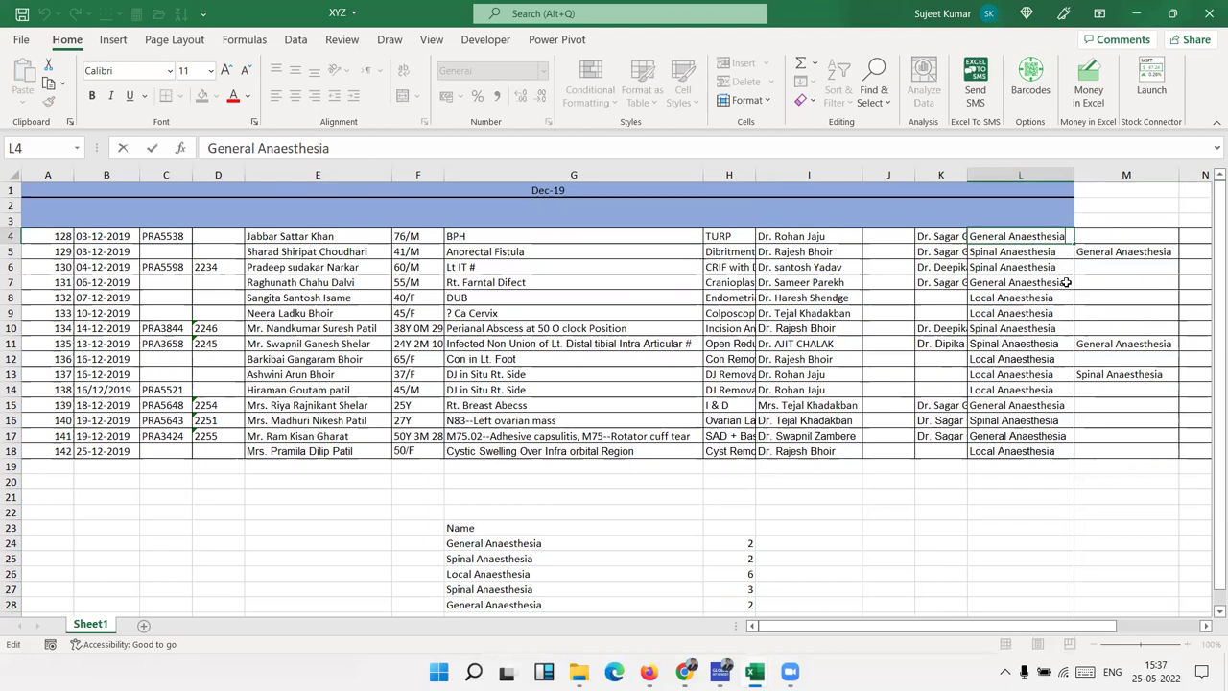
{"action": "double_click", "coordinate": [1068, 283]}
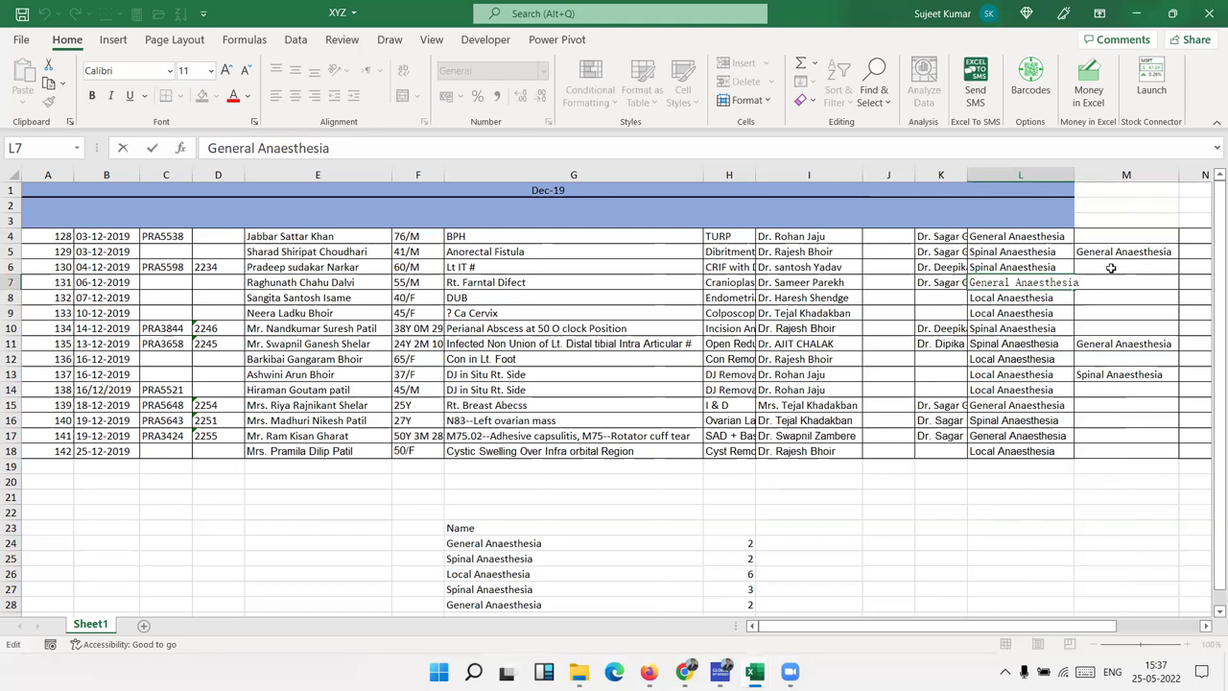
- Insert a new empty column at M
{"action": "left_click", "coordinate": [1109, 173]}
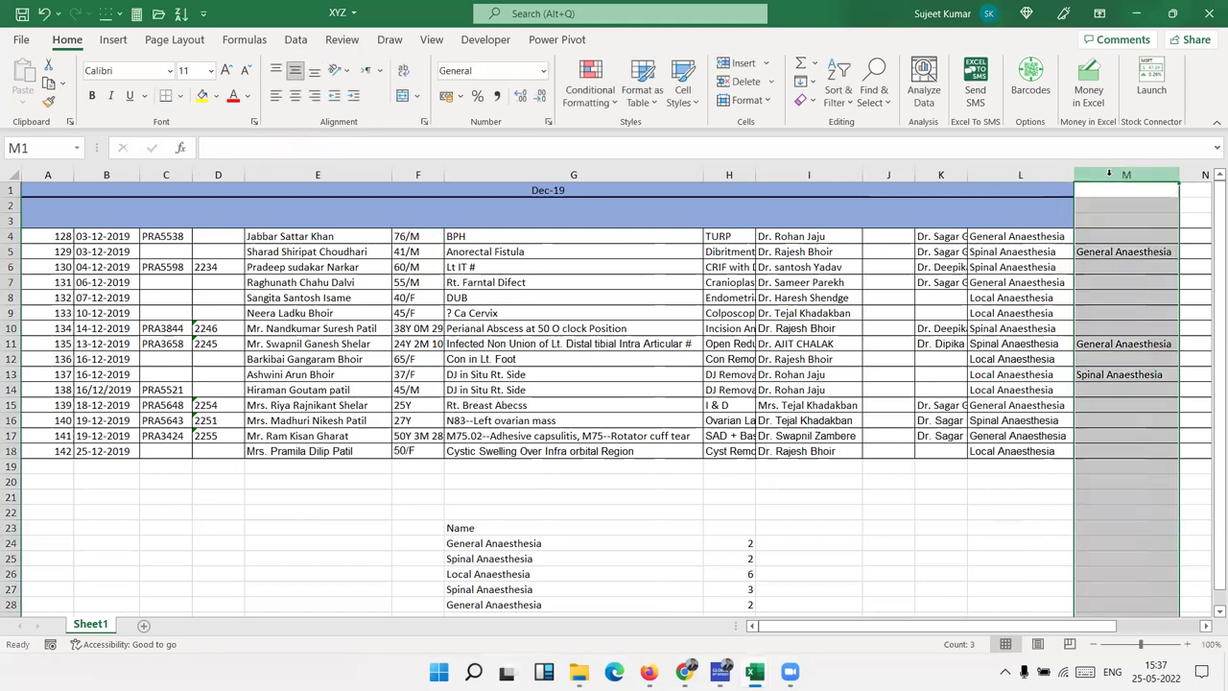
{"action": "left_click", "coordinate": [1113, 176]}
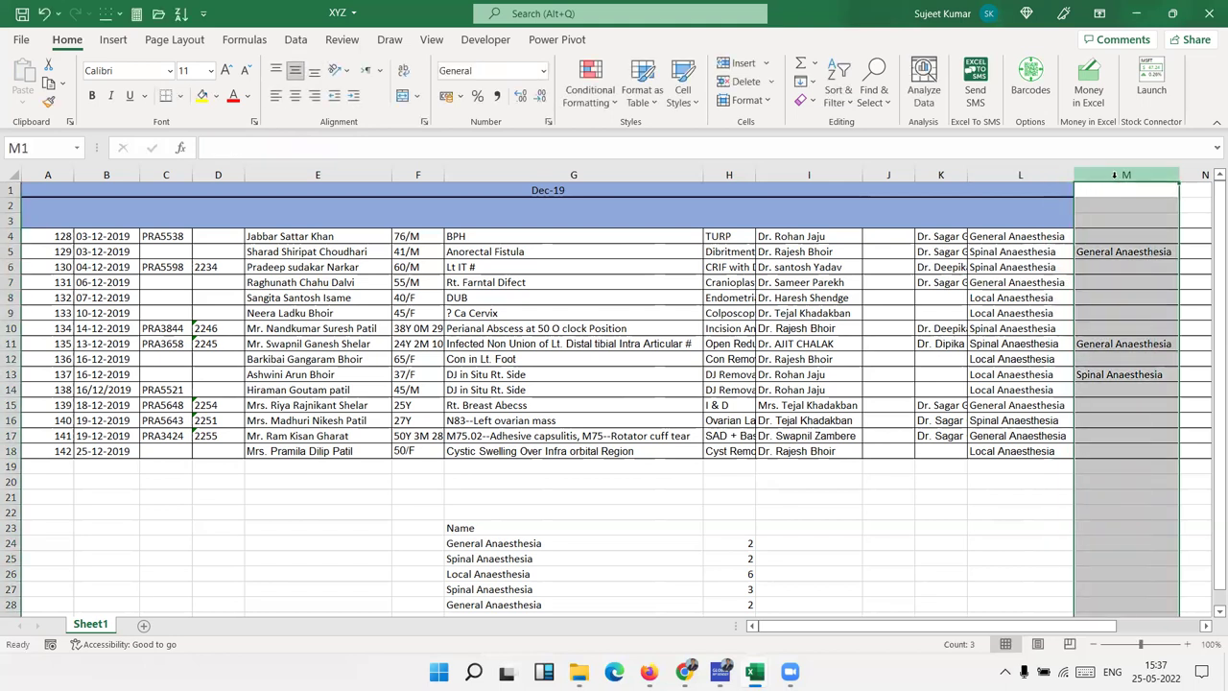
{"action": "right_click", "coordinate": [1113, 175]}
{"action": "left_click", "coordinate": [1045, 312]}
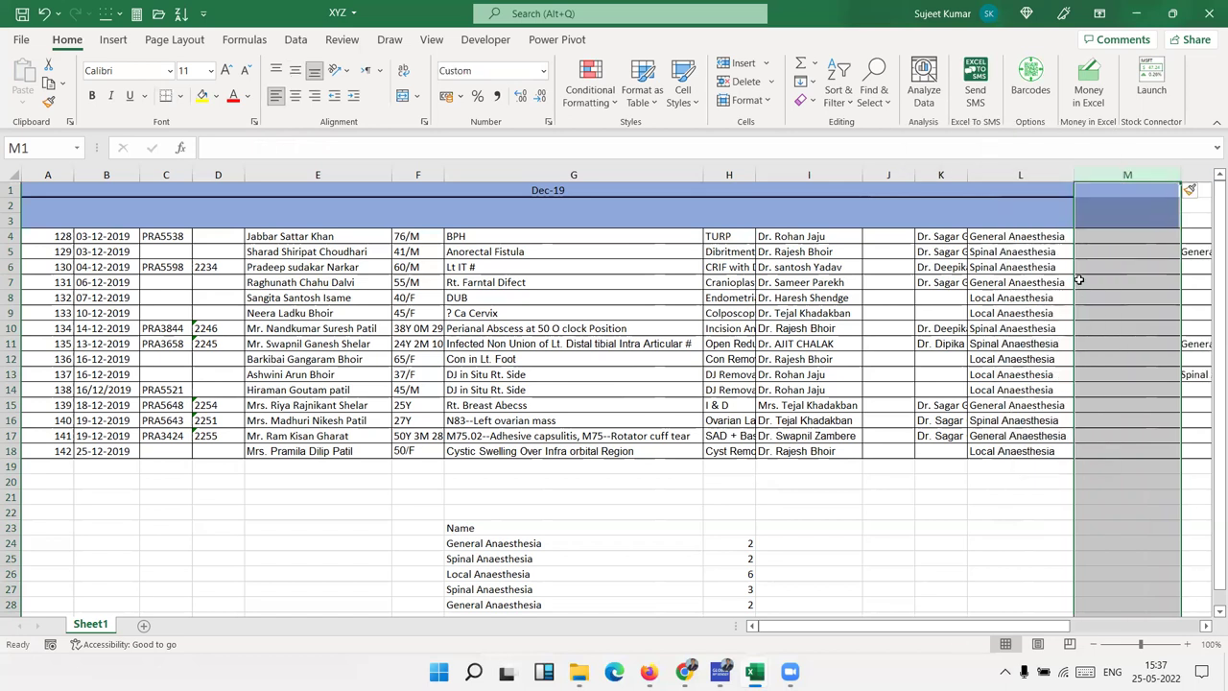
- Enter =TRIM(L4) in M4 and fill it down to M18
{"action": "left_click", "coordinate": [1108, 238]}
{"action": "type", "text": "=tr"}
{"action": "key", "text": "Down"}
{"action": "key", "text": "Down"}
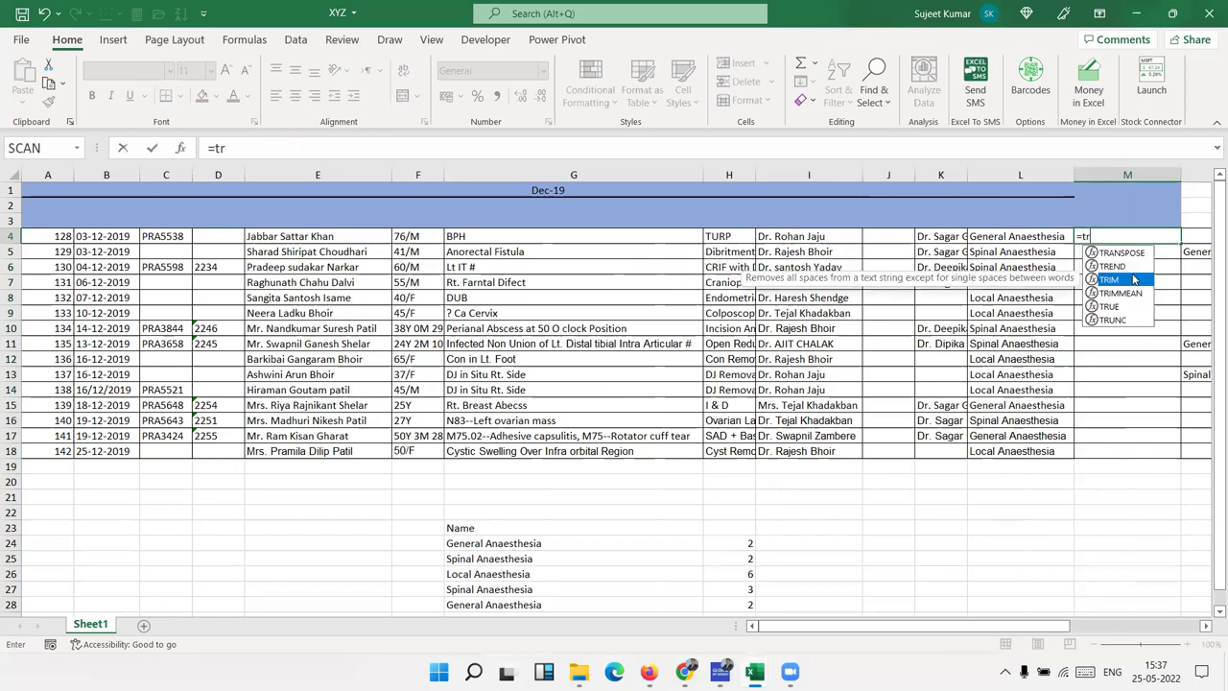
{"action": "key", "text": "Tab"}
{"action": "key", "text": "Left"}
{"action": "key", "text": "Return"}
{"action": "key", "text": "Left"}
{"action": "key", "text": "ctrl+Down"}
{"action": "key", "text": "Right"}
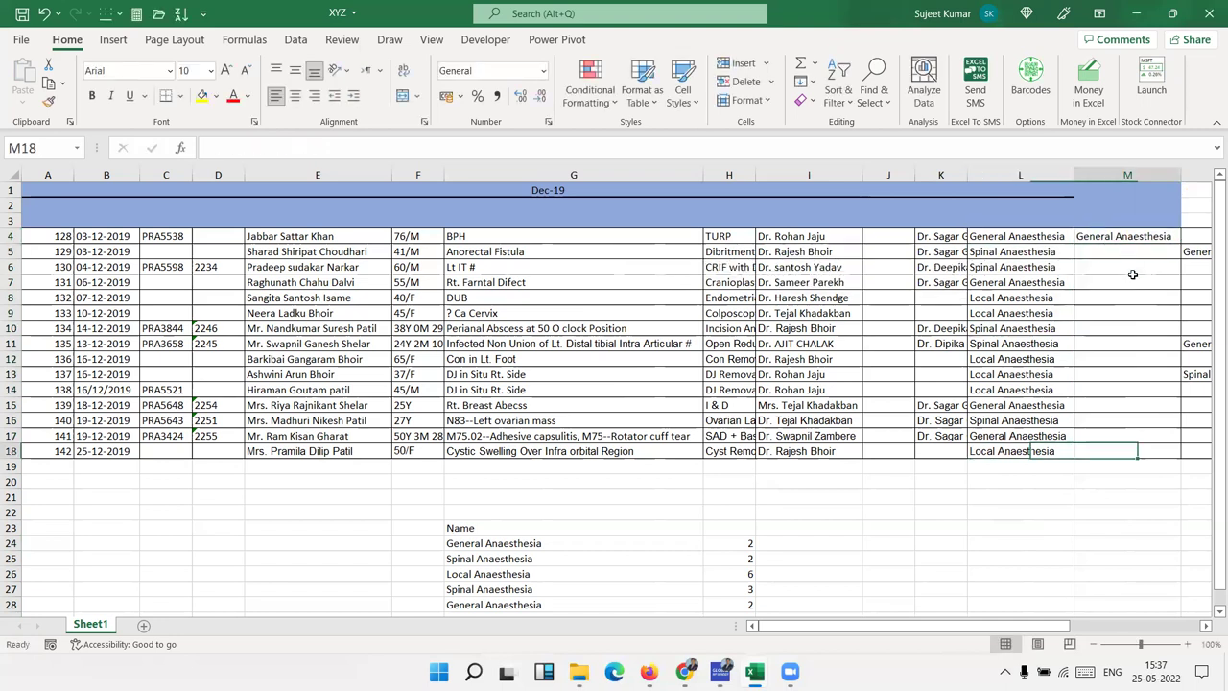
{"action": "key", "text": "ctrl+shift+Up"}
{"action": "key", "text": "ctrl+d"}
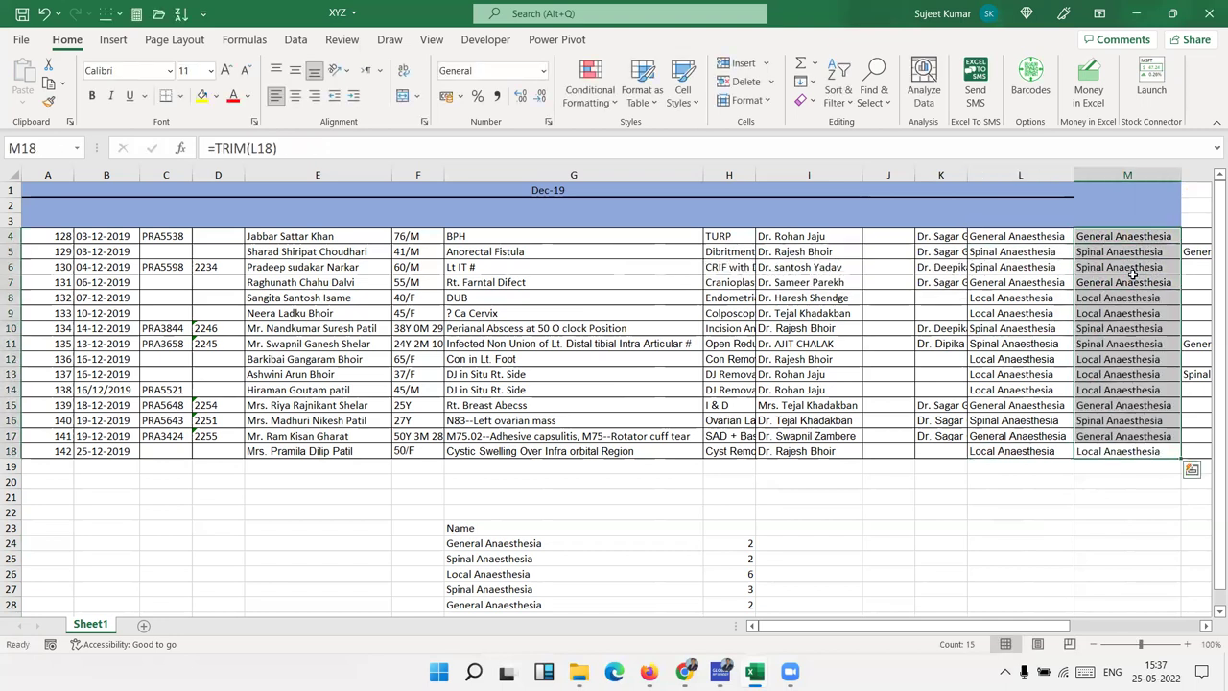
- Copy M4:M18 and paste only the values over L4:L18
{"action": "key", "text": "ctrl+c"}
{"action": "key", "text": "Left"}
{"action": "key", "text": "ctrl+Up"}
{"action": "left_click", "coordinate": [23, 104]}
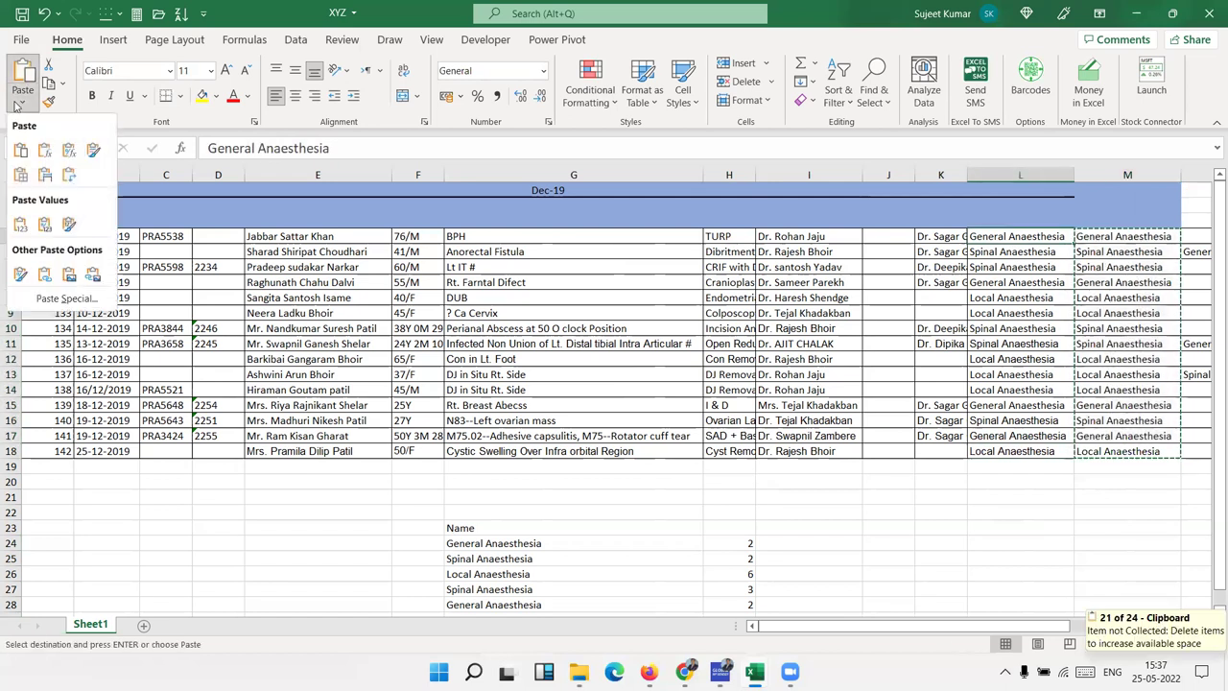
{"action": "left_click", "coordinate": [27, 226]}
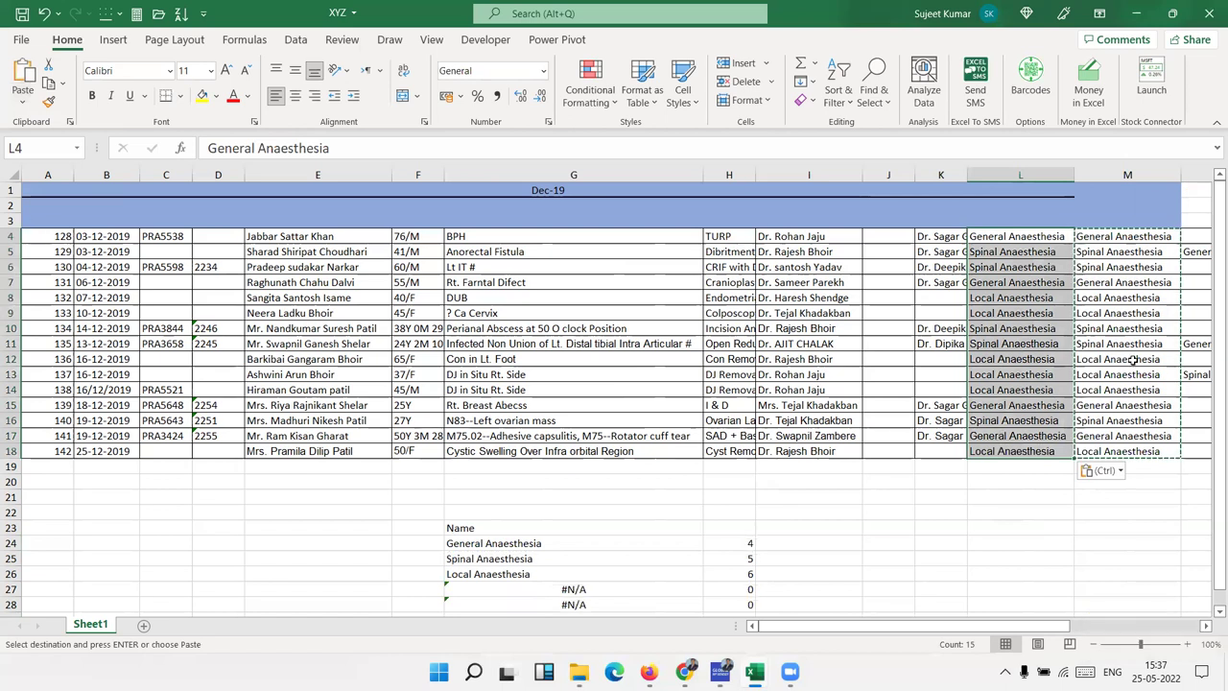
{"action": "key", "text": "Escape"}
{"action": "scroll", "coordinate": [1028, 501], "scroll_direction": "down", "scroll_amount": 1}
{"action": "scroll", "coordinate": [1028, 501], "scroll_direction": "down", "scroll_amount": 6}
- Delete the TRIM helper column M
{"action": "left_click", "coordinate": [579, 301]}
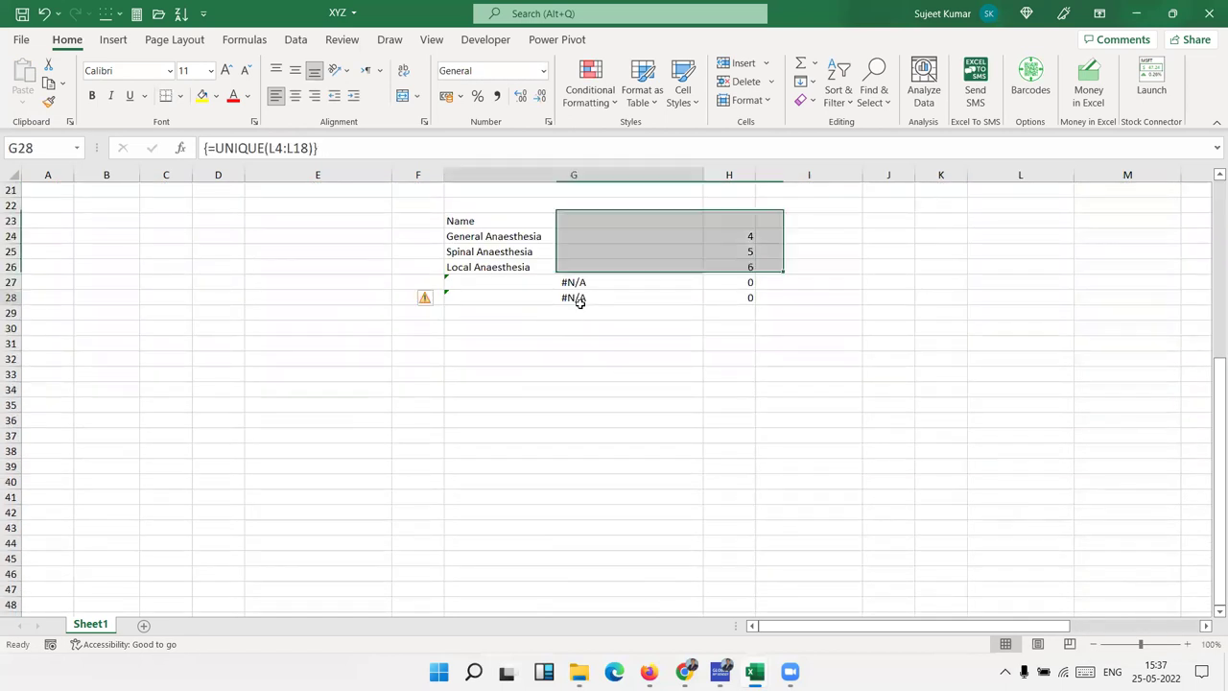
{"action": "scroll", "coordinate": [809, 304], "scroll_direction": "up", "scroll_amount": 3}
{"action": "scroll", "coordinate": [808, 304], "scroll_direction": "up", "scroll_amount": 4}
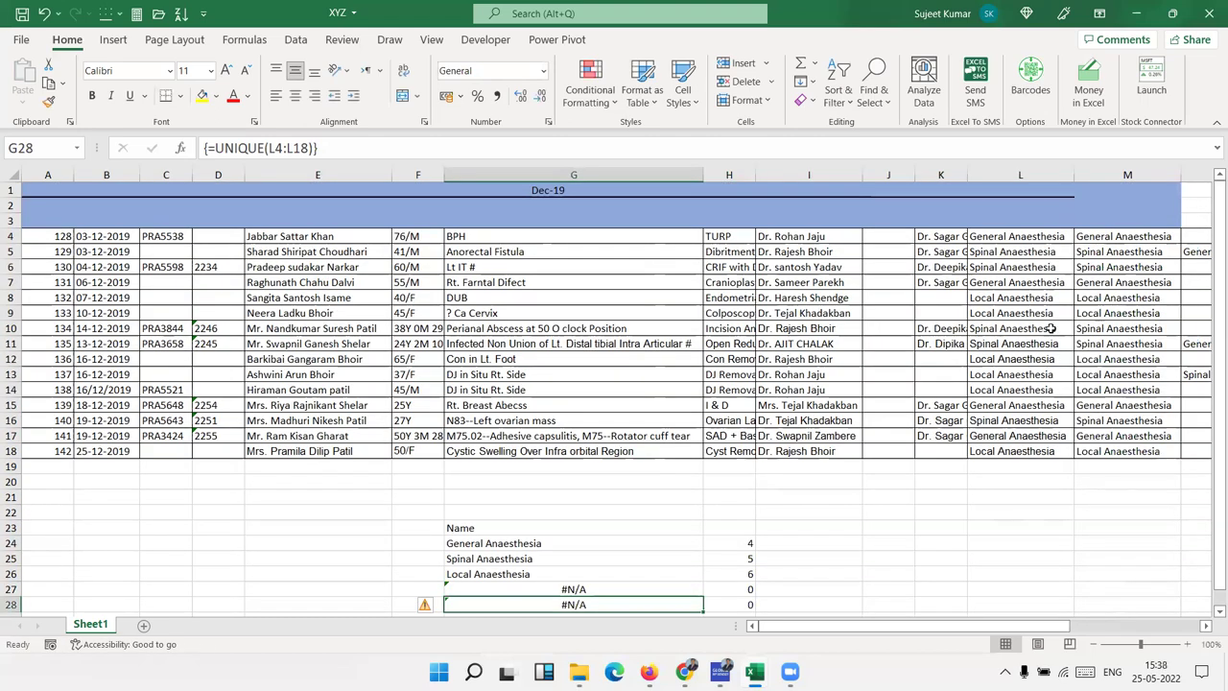
{"action": "left_click", "coordinate": [1113, 252]}
{"action": "left_click", "coordinate": [1113, 236]}
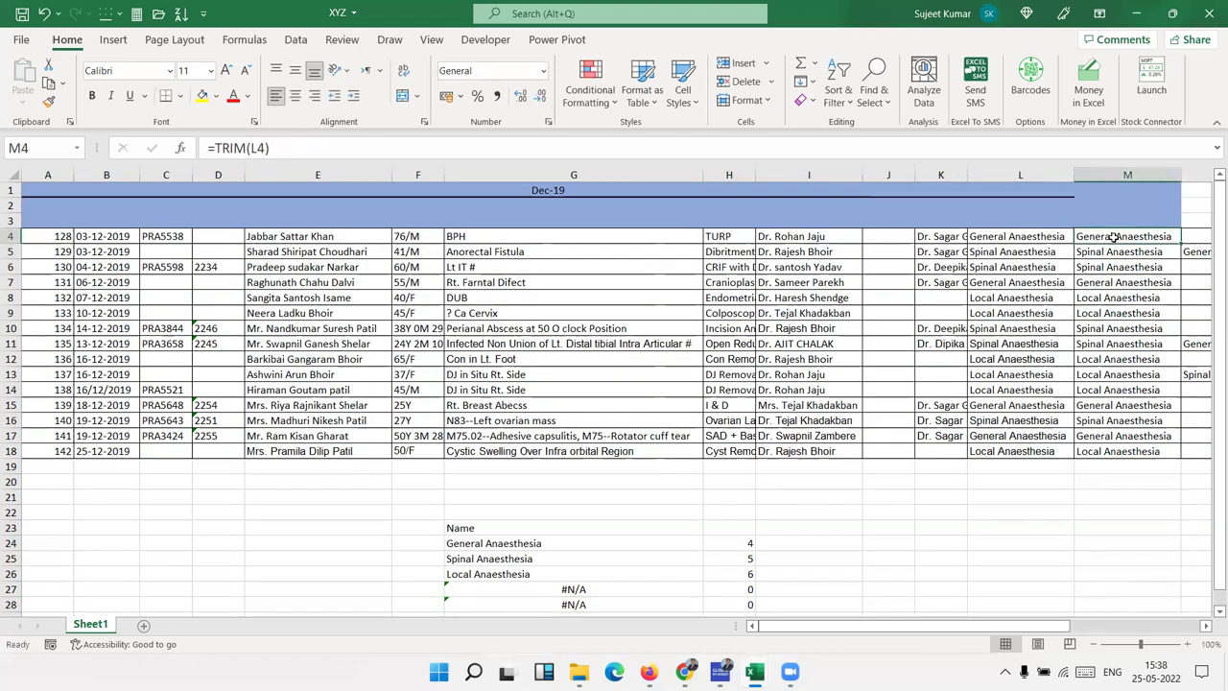
{"action": "key", "text": "ctrl+space"}
{"action": "key", "text": "ctrl+minus"}
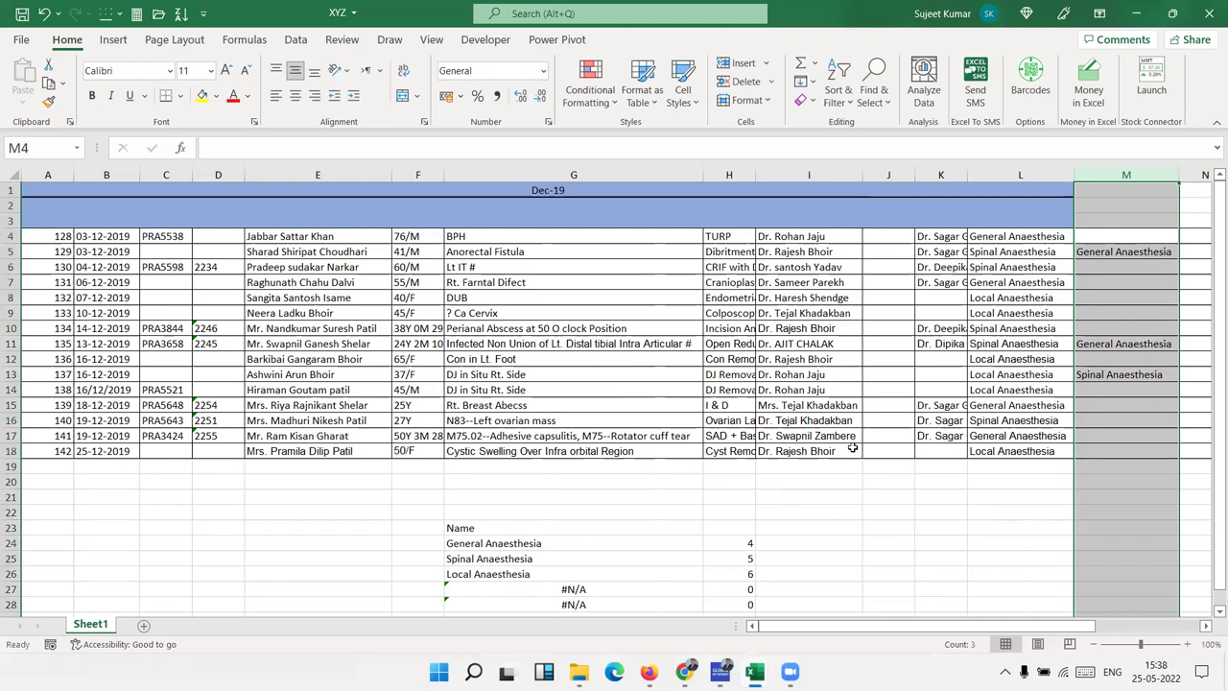
{"action": "left_click", "coordinate": [804, 494]}
- Review the UNIQUE formula in G24 and the COUNTIF formula in H24
{"action": "left_click", "coordinate": [515, 528]}
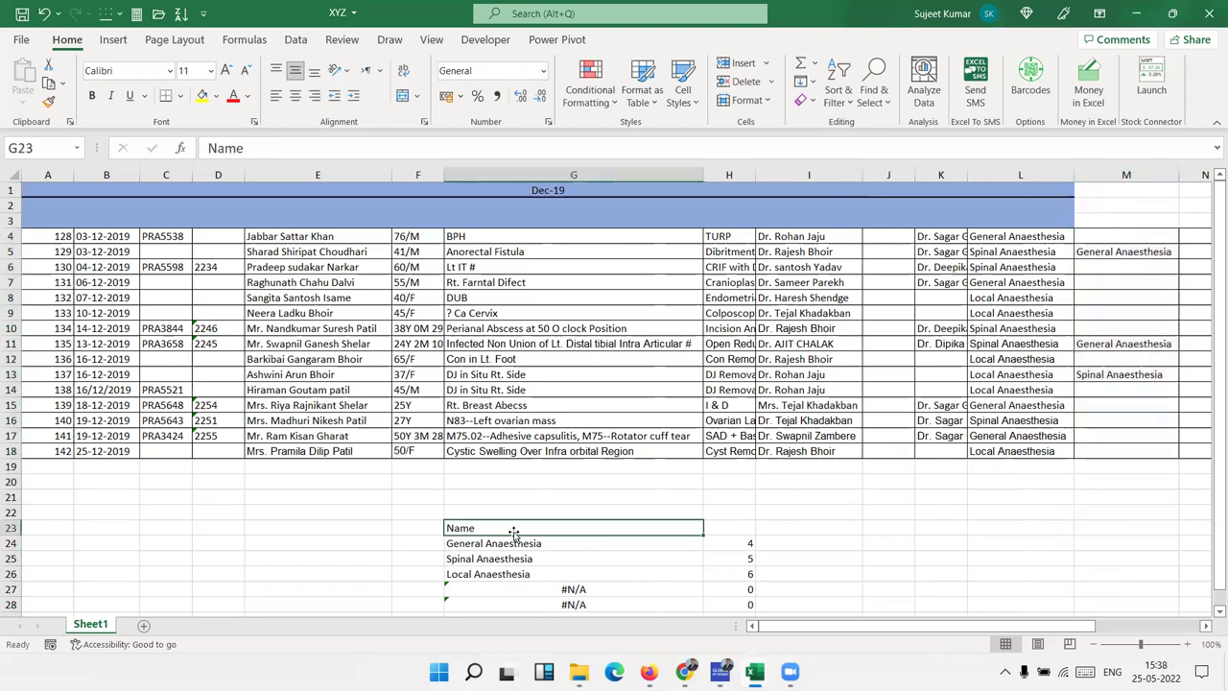
{"action": "left_click", "coordinate": [508, 542]}
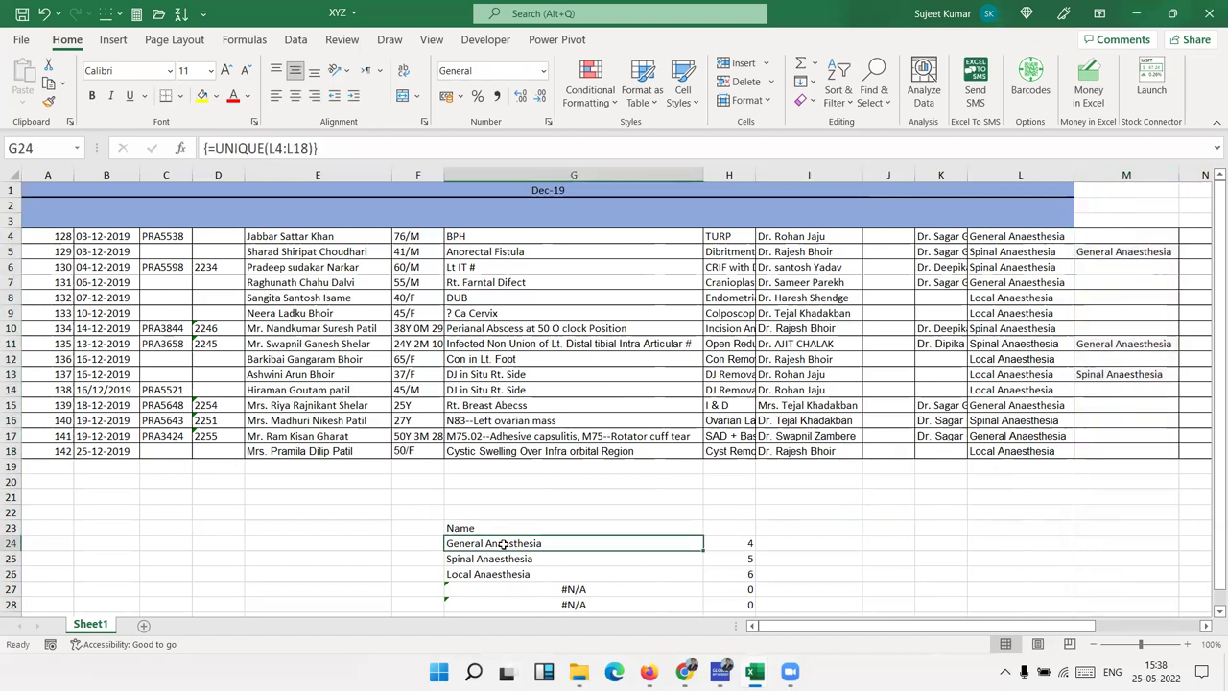
{"action": "double_click", "coordinate": [506, 543]}
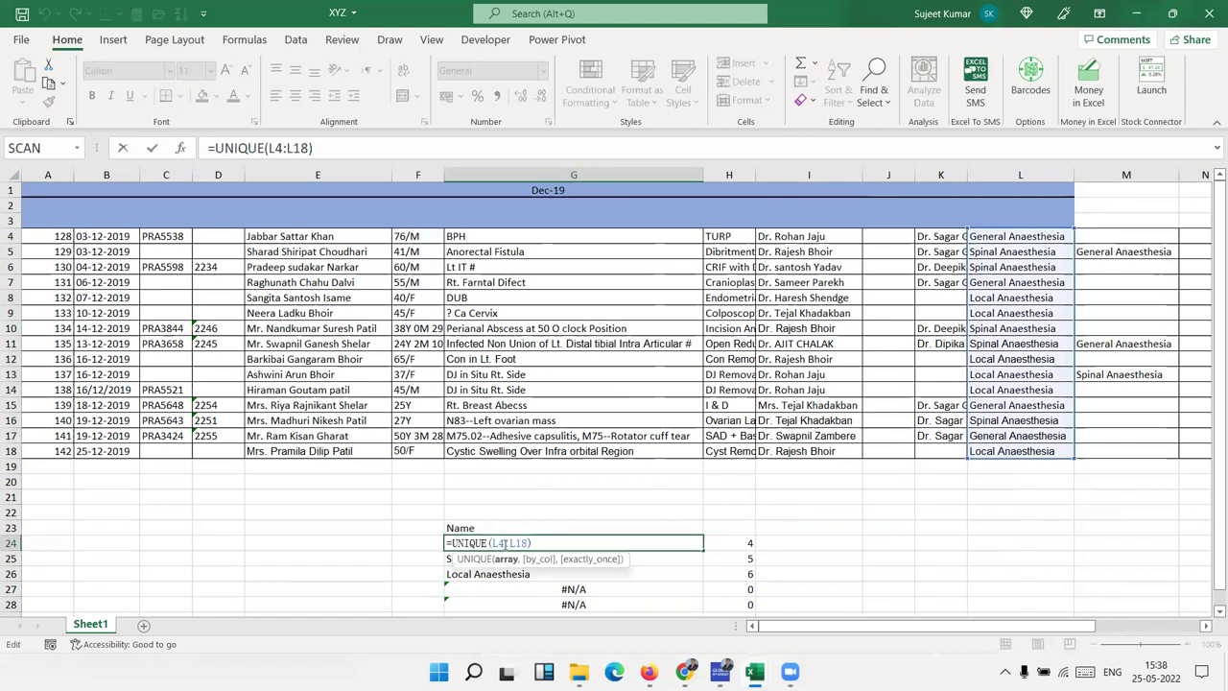
{"action": "key", "text": "Escape"}
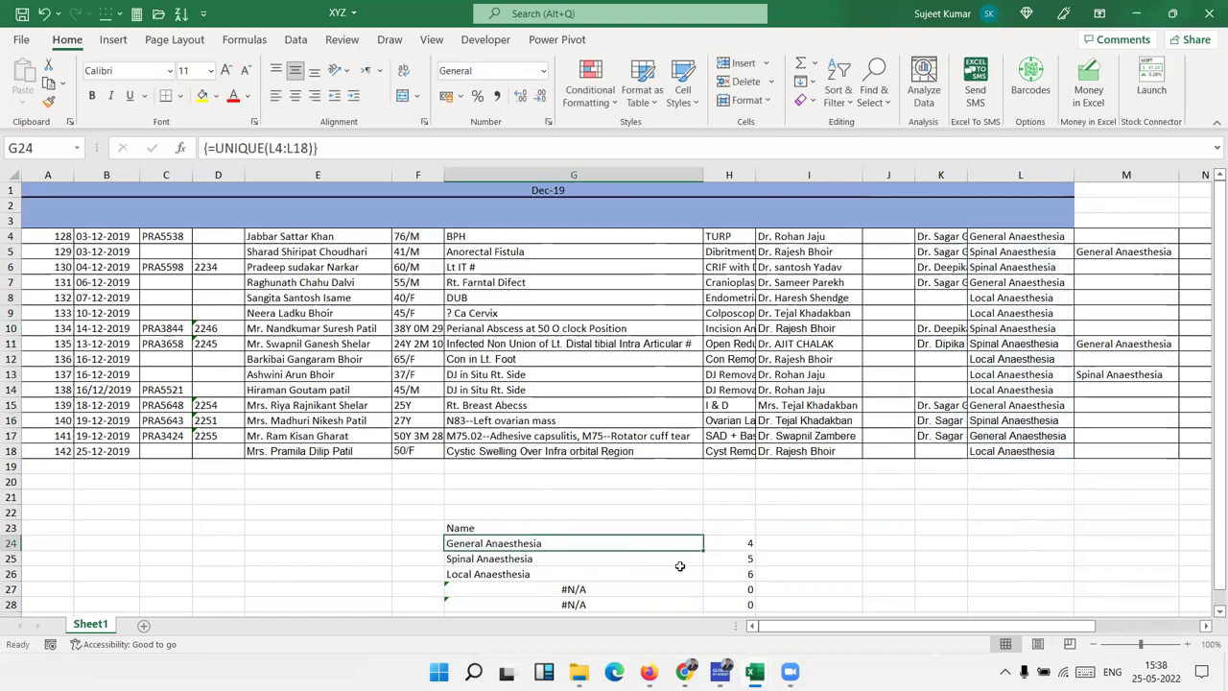
{"action": "scroll", "coordinate": [681, 561], "scroll_direction": "down", "scroll_amount": 3}
{"action": "left_click", "coordinate": [740, 391]}
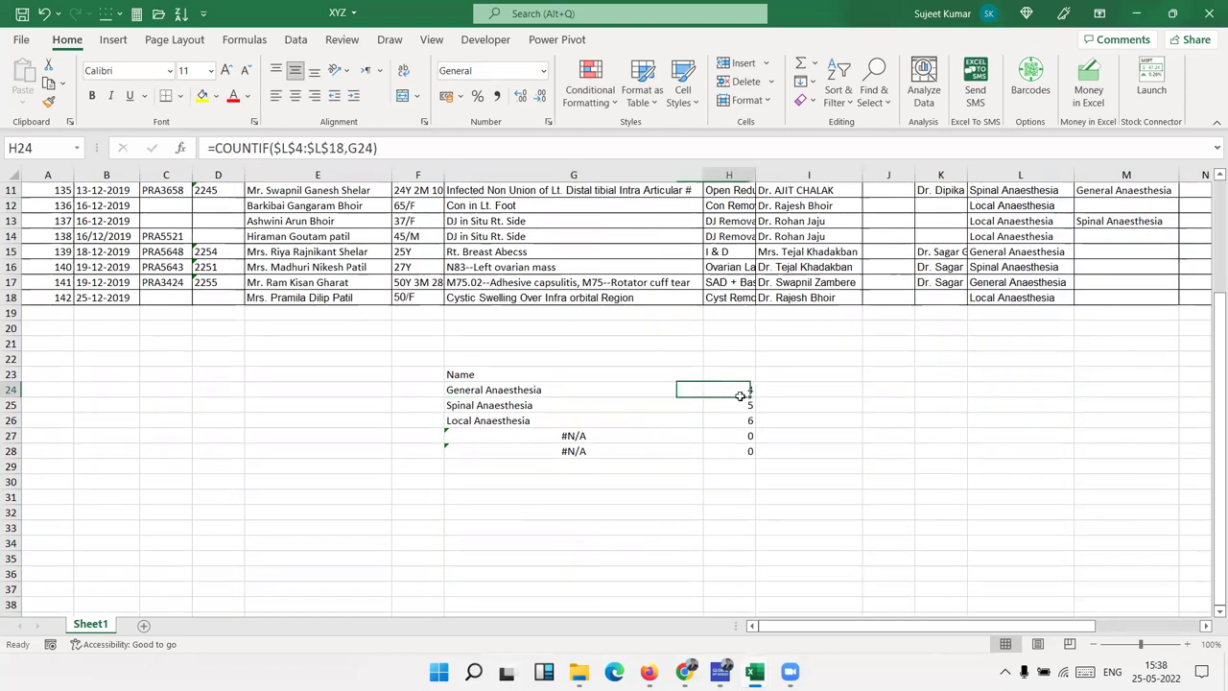
{"action": "scroll", "coordinate": [784, 440], "scroll_direction": "up", "scroll_amount": 3}
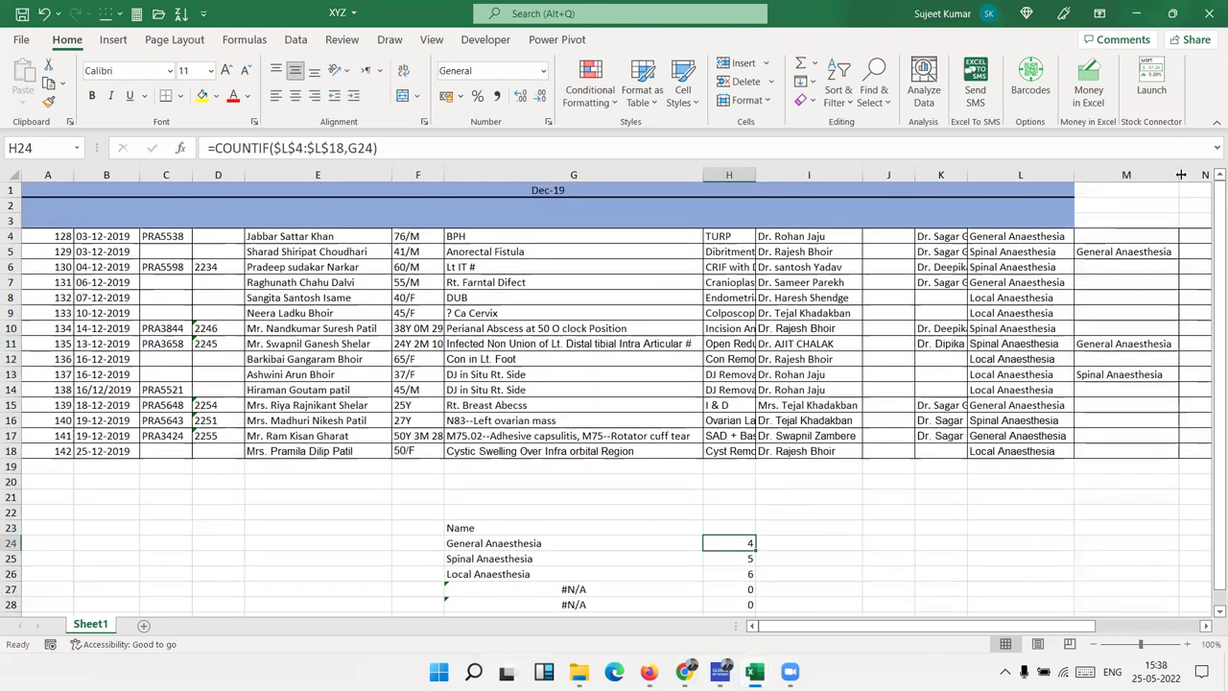
- Enter TRIM(M5) in N5, fill it down to N18 and copy the results
{"action": "left_click", "coordinate": [1193, 252]}
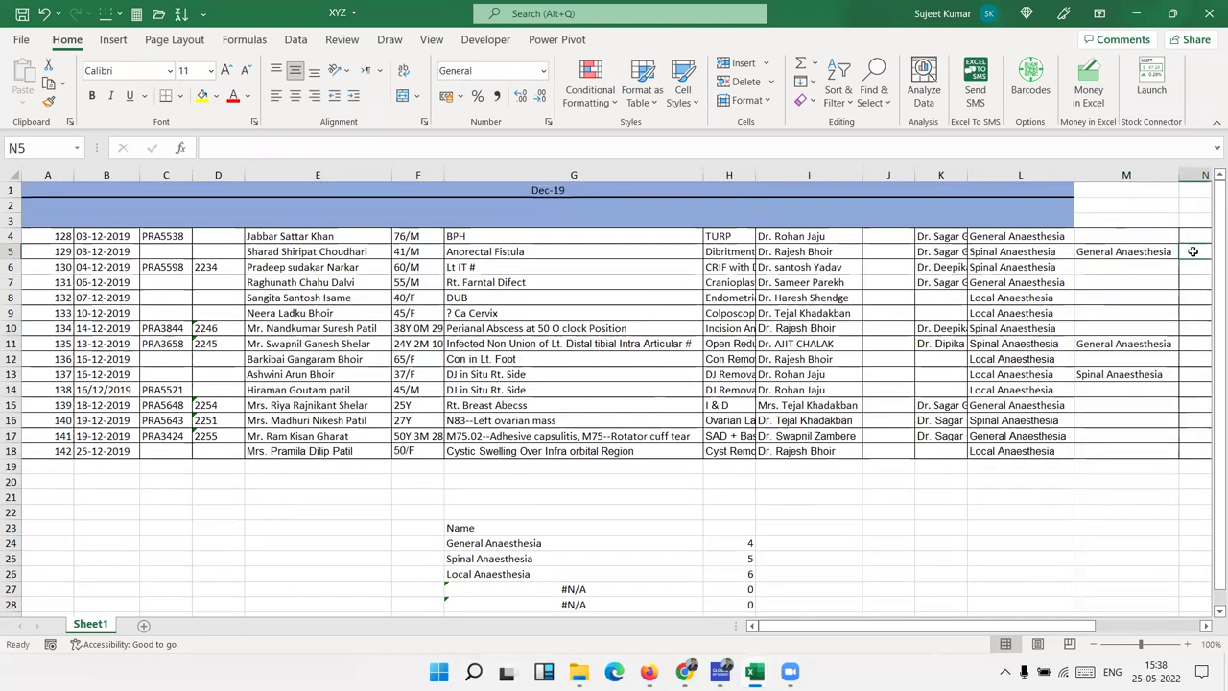
{"action": "type", "text": "=trim(m5)"}
{"action": "key", "text": "Return"}
{"action": "left_click_drag", "start_coordinate": [1152, 251], "coordinate": [1152, 450]}
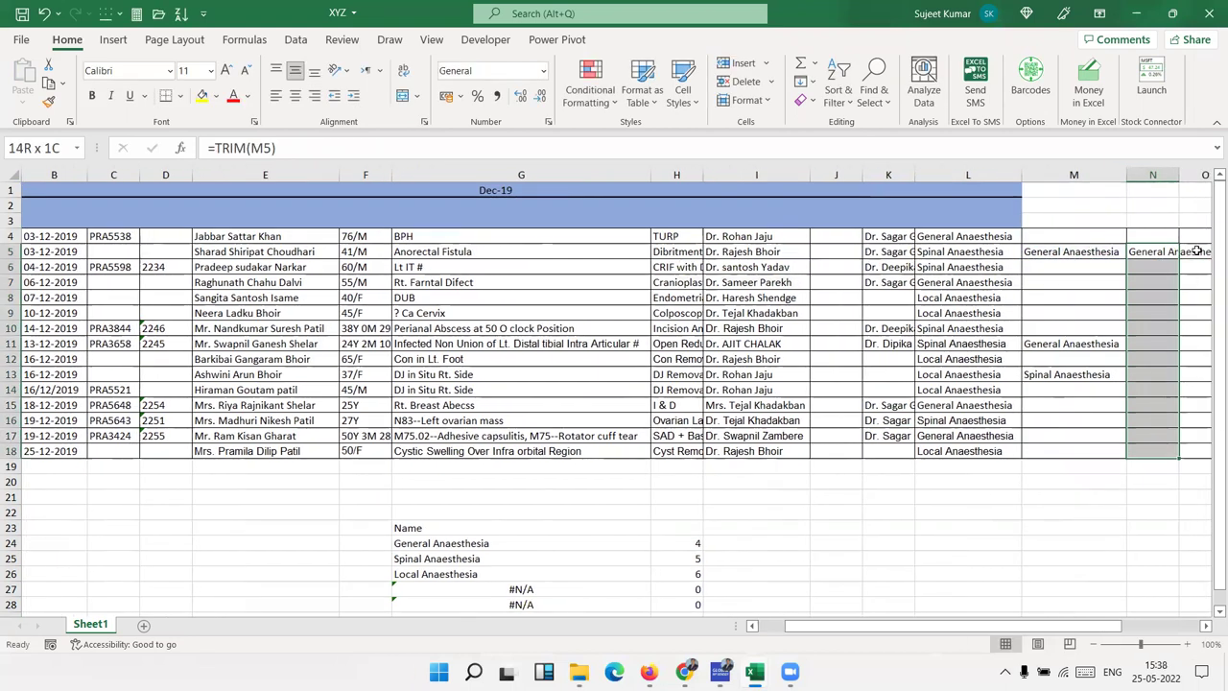
{"action": "key", "text": "ctrl+v"}
{"action": "key", "text": "ctrl+c"}
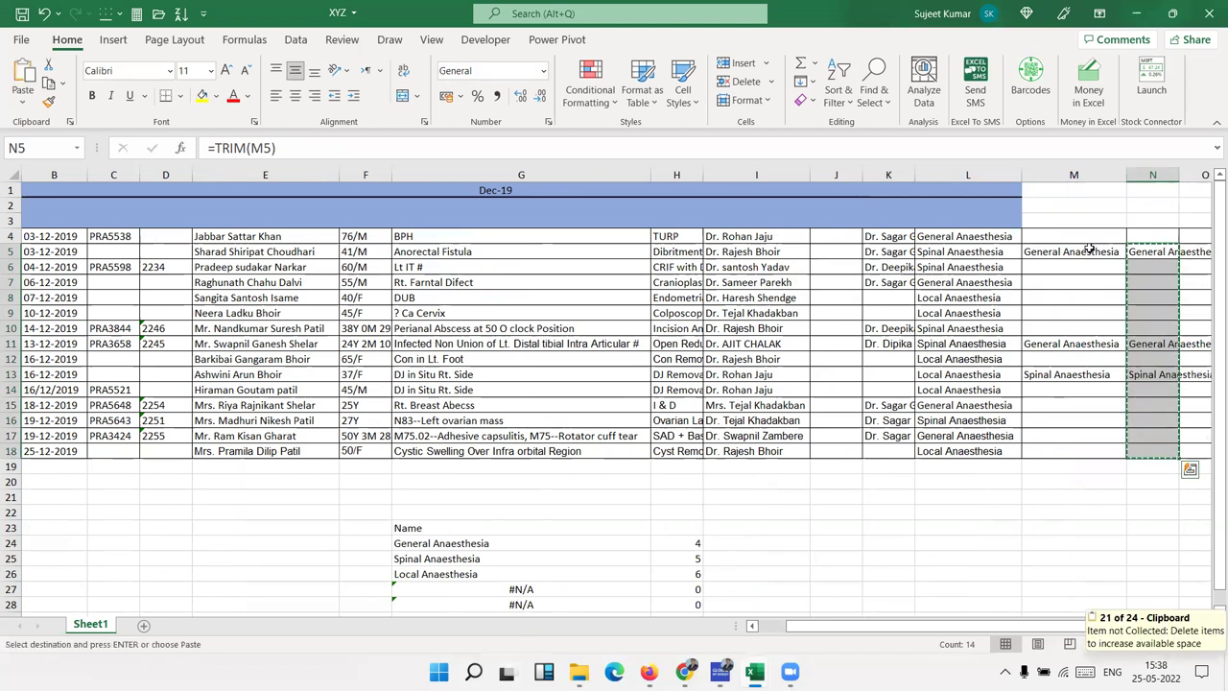
- Paste the trimmed values into M5:M18 and clear the helper formulas from N5:N18
{"action": "left_click", "coordinate": [1086, 251]}
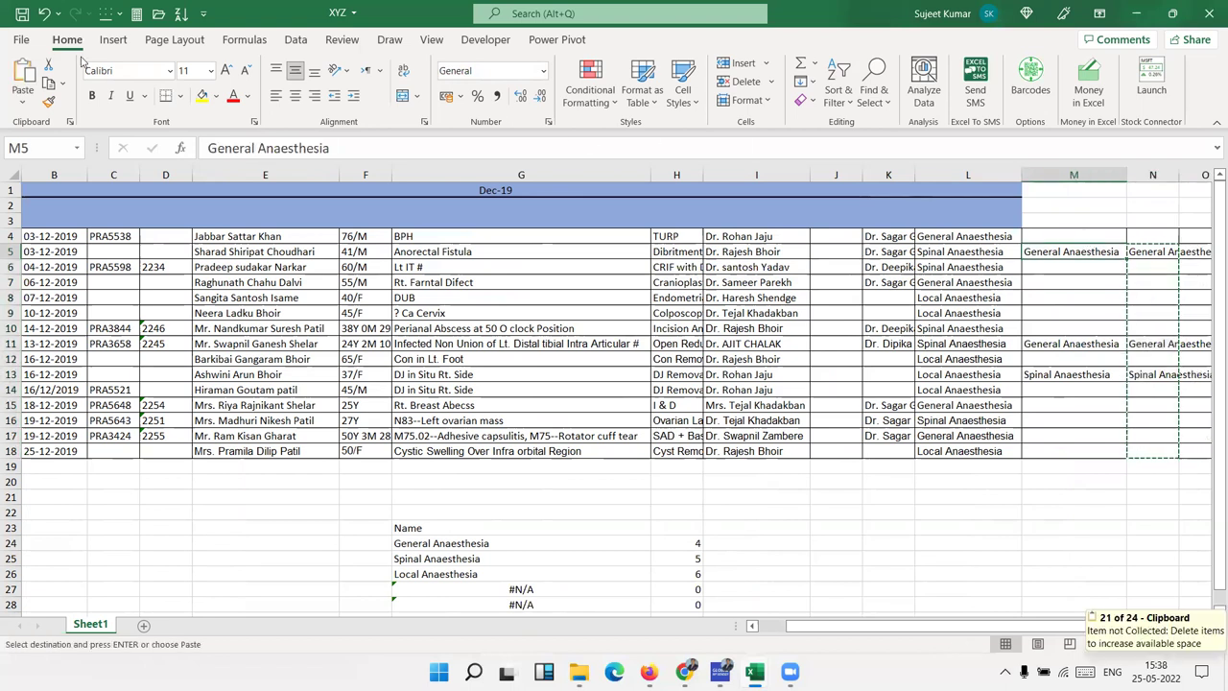
{"action": "left_click", "coordinate": [22, 100]}
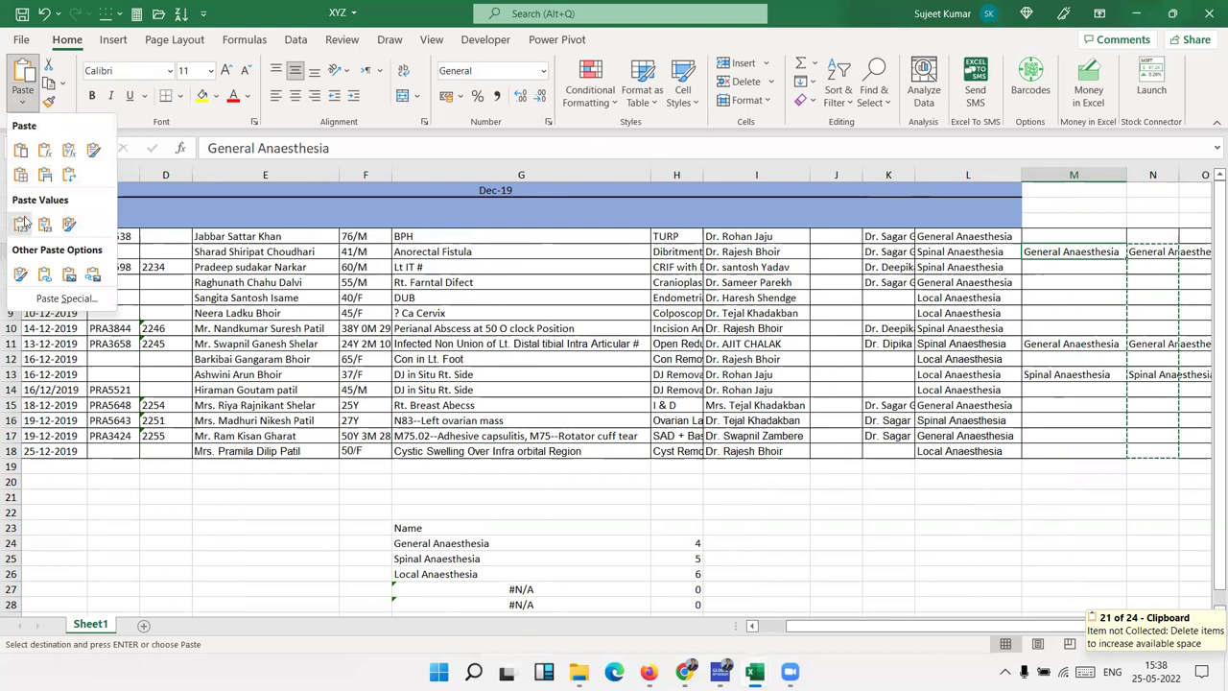
{"action": "left_click", "coordinate": [20, 224]}
{"action": "left_click_drag", "start_coordinate": [1157, 251], "coordinate": [1161, 453]}
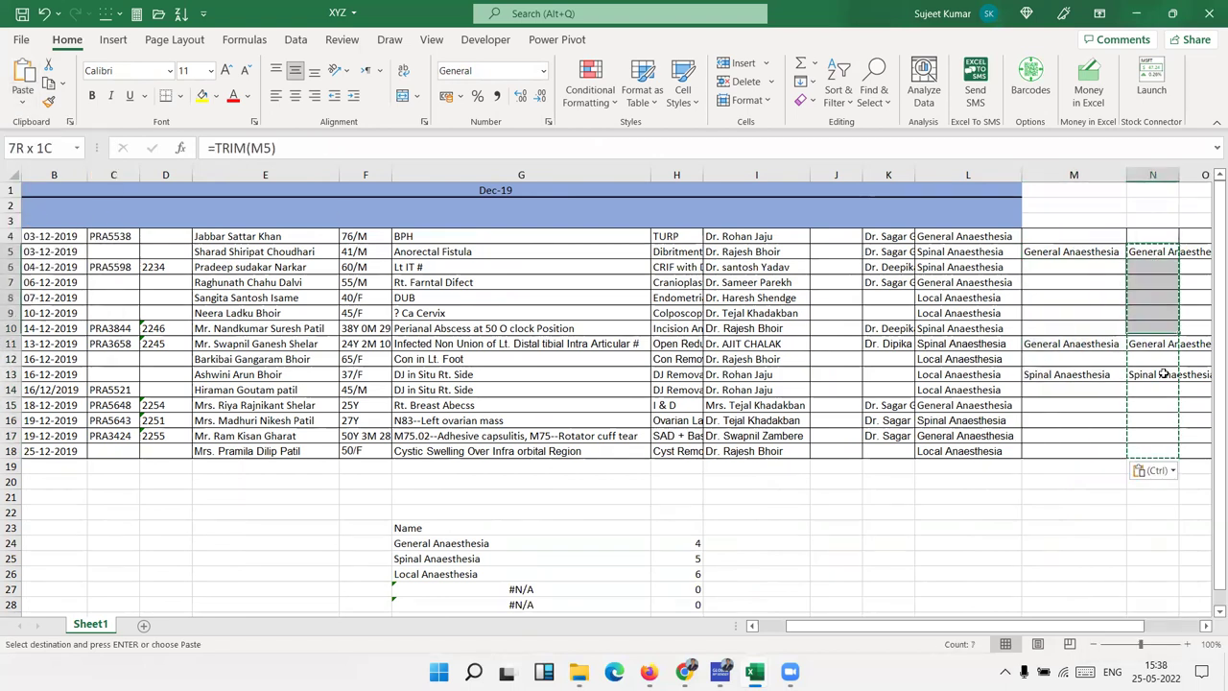
{"action": "key", "text": "Delete"}
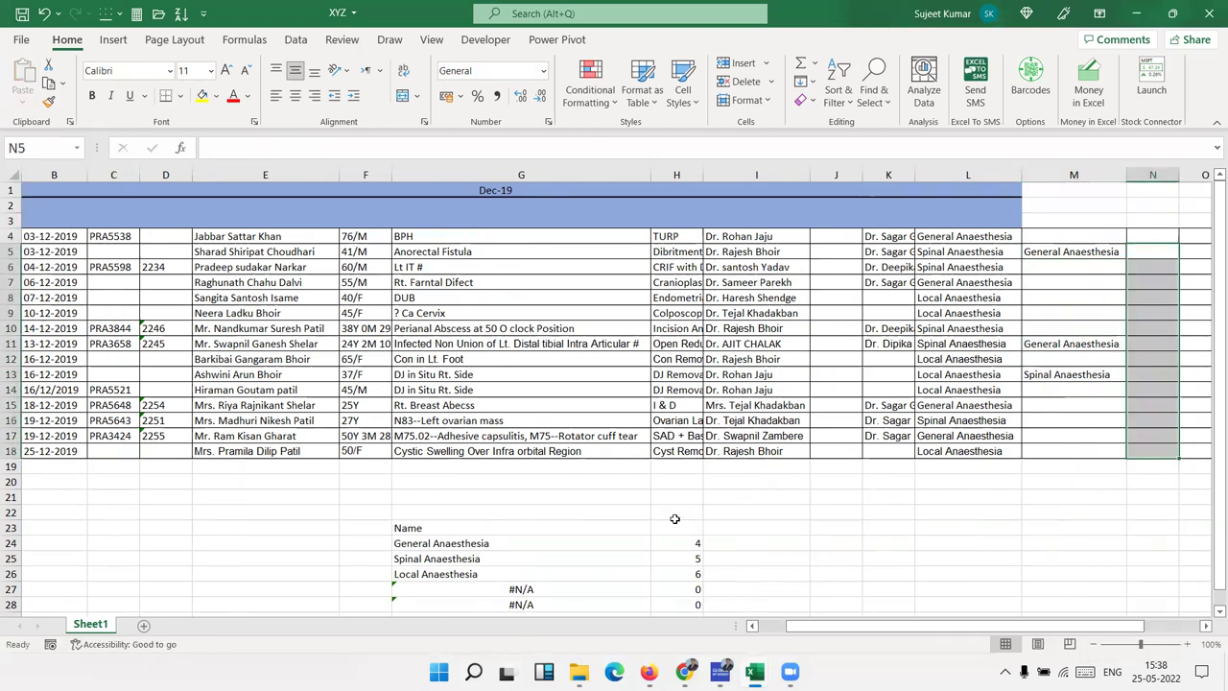
{"action": "scroll", "coordinate": [675, 518], "scroll_direction": "down", "scroll_amount": 3}
{"action": "scroll", "coordinate": [687, 411], "scroll_direction": "down", "scroll_amount": 1}
{"action": "left_click", "coordinate": [687, 391]}
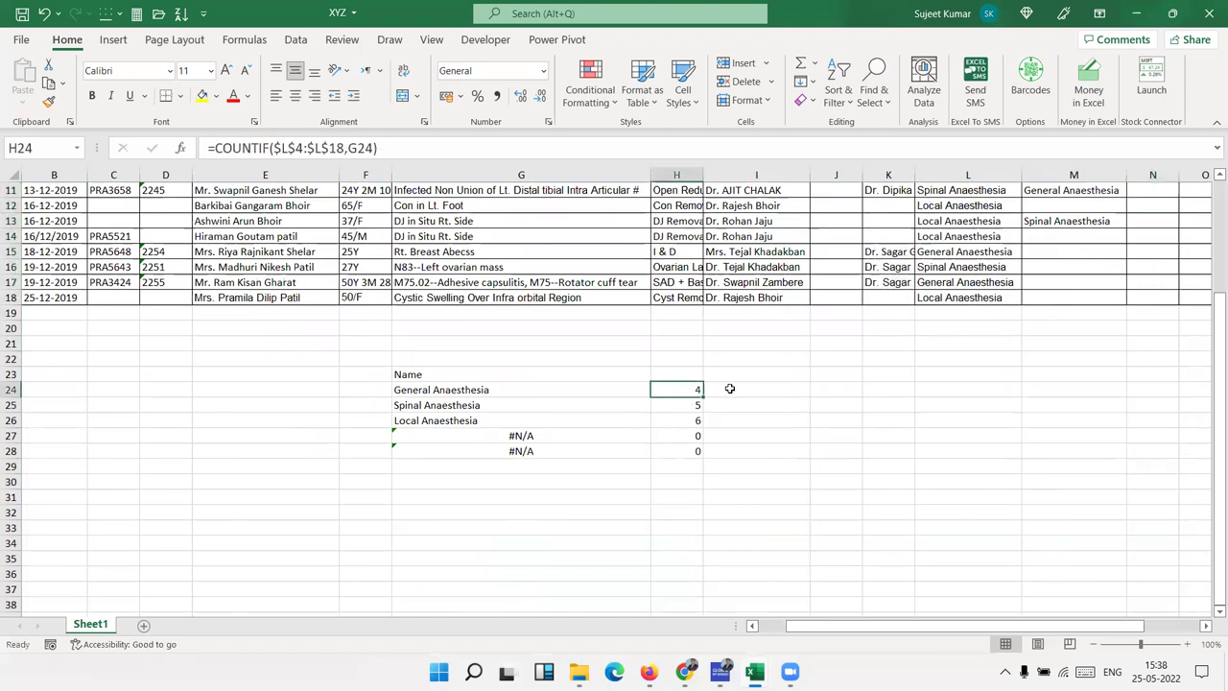
- Change H24 to =COUNTIF($L$4:$L$18,G24)-COUNTIF(M4:M18,G24)
{"action": "scroll", "coordinate": [729, 390], "scroll_direction": "down", "scroll_amount": 3}
{"action": "scroll", "coordinate": [729, 389], "scroll_direction": "up", "scroll_amount": 7}
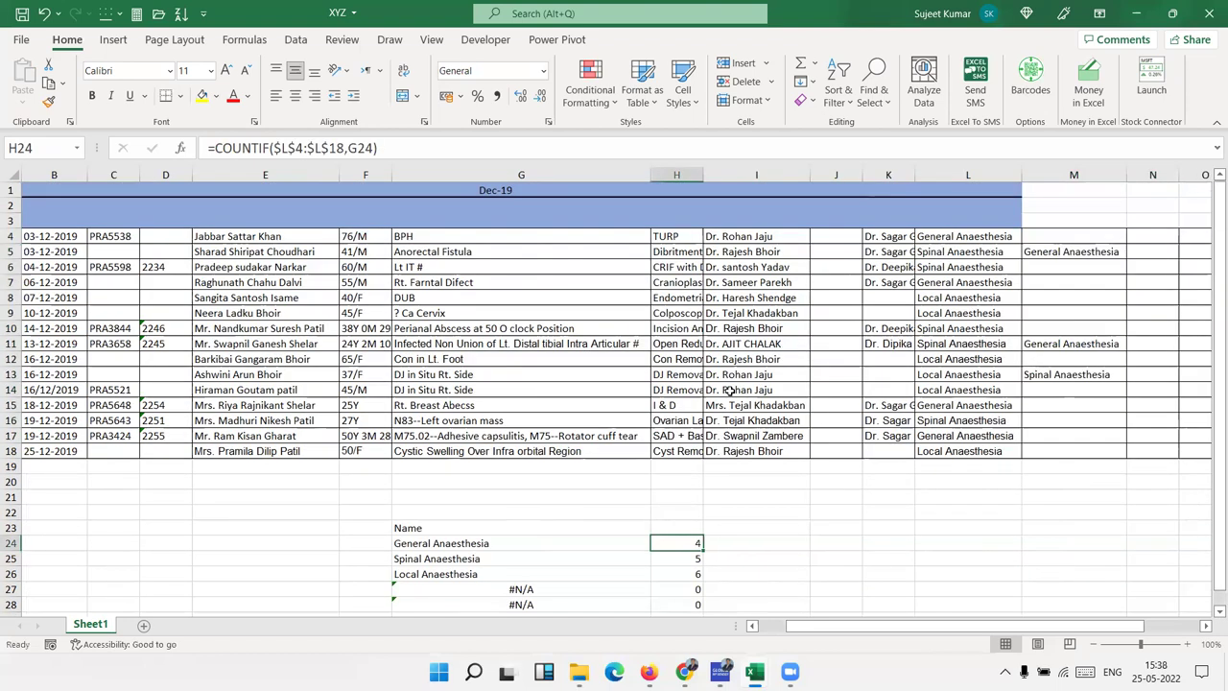
{"action": "left_click", "coordinate": [409, 150]}
{"action": "type", "text": "-"}
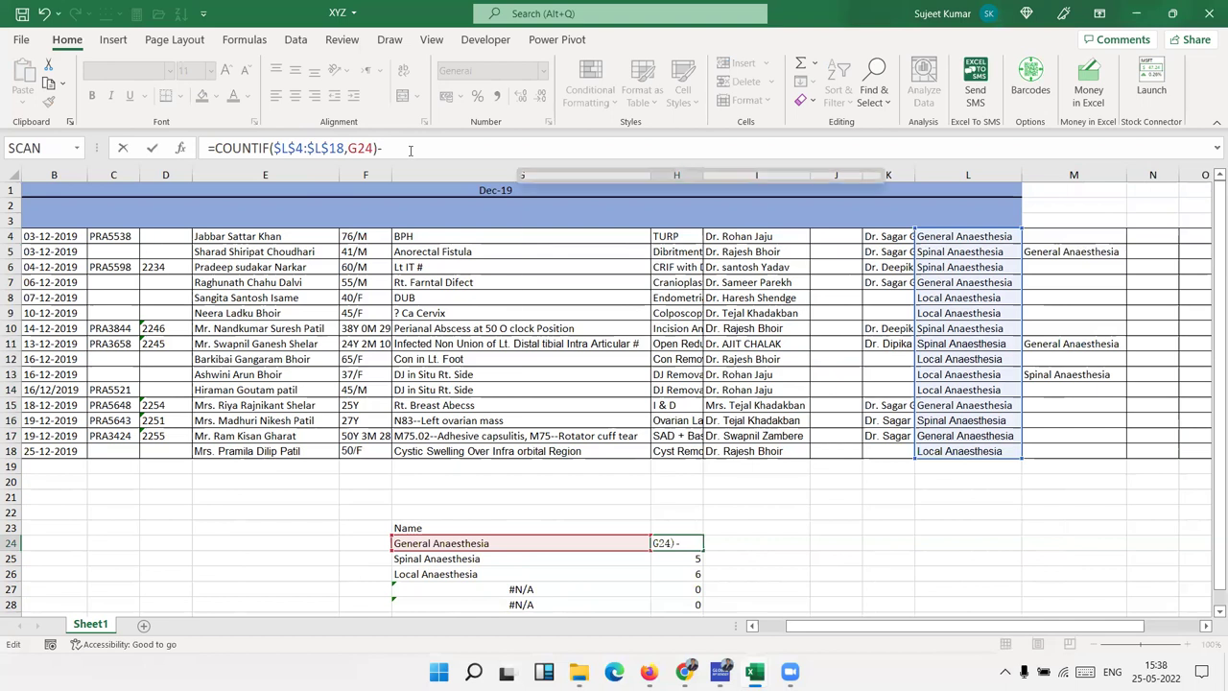
{"action": "type", "text": "cou"}
{"action": "key", "text": "Down"}
{"action": "key", "text": "Down"}
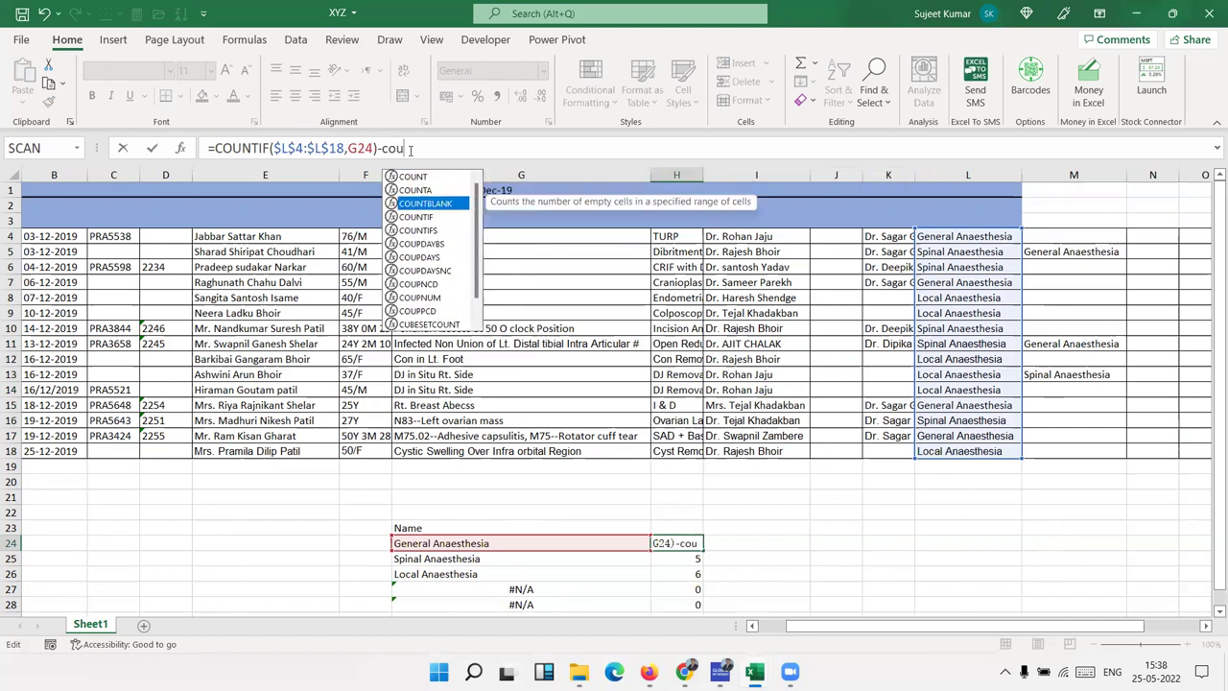
{"action": "key", "text": "Down"}
{"action": "key", "text": "Tab"}
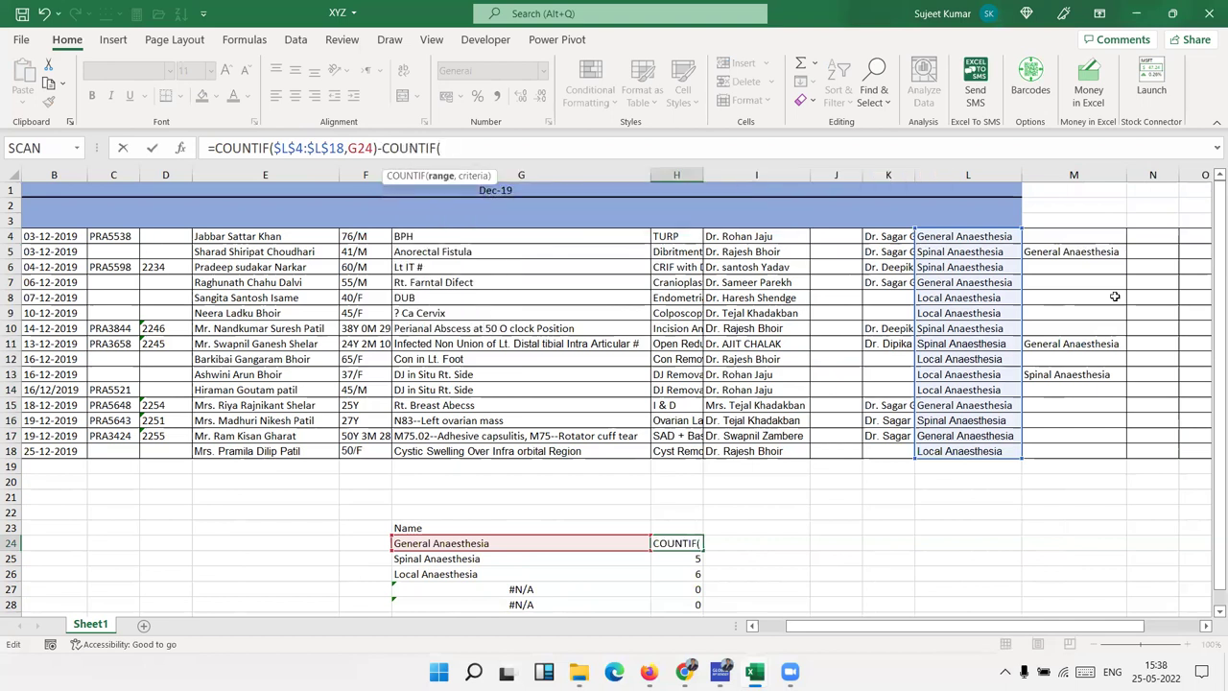
{"action": "left_click_drag", "start_coordinate": [1082, 236], "coordinate": [1070, 461]}
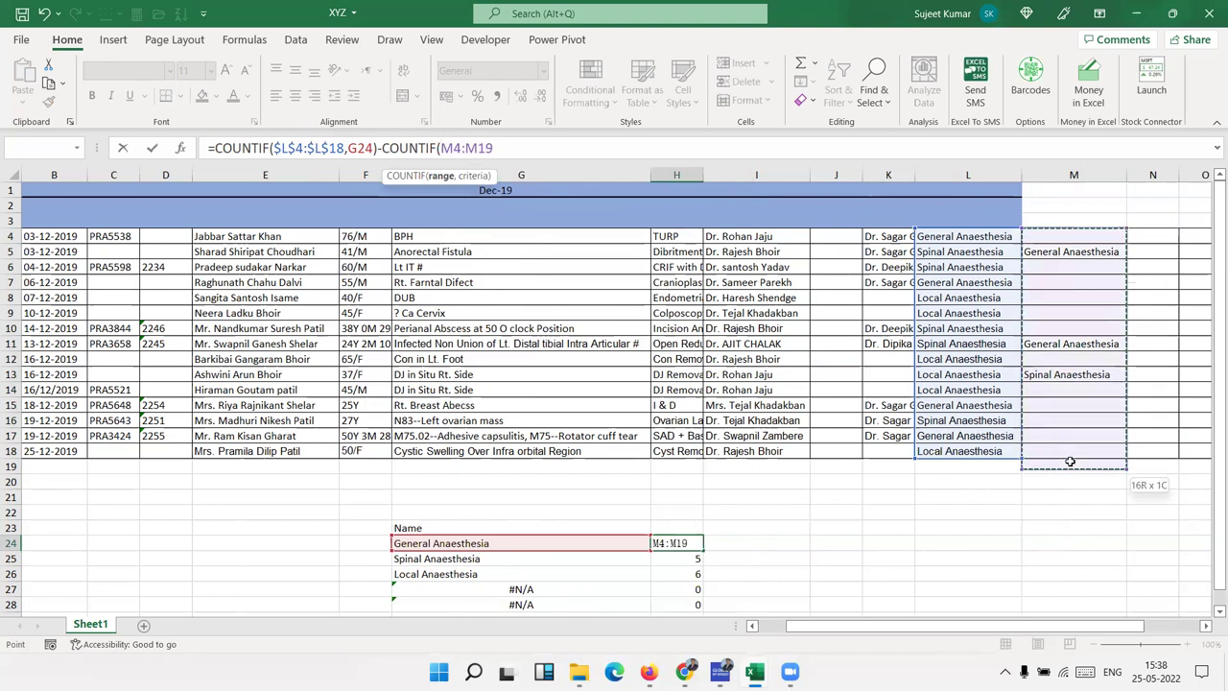
{"action": "type", "text": ","}
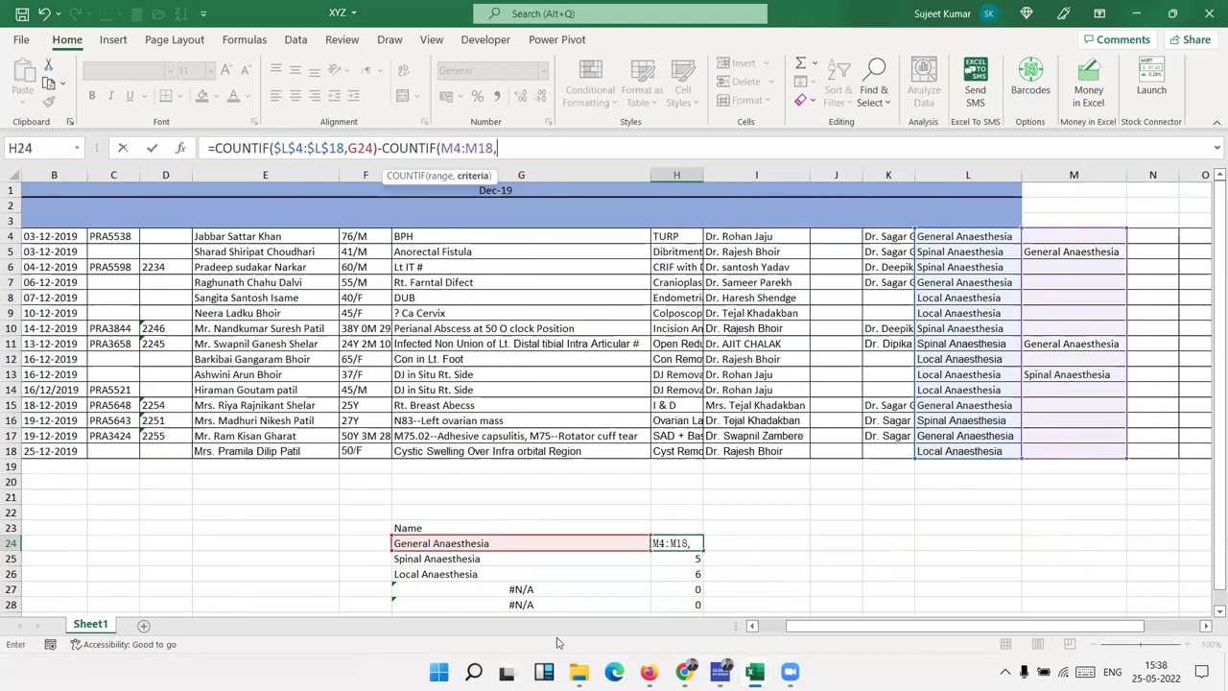
{"action": "left_click", "coordinate": [506, 544]}
{"action": "type", "text": ")"}
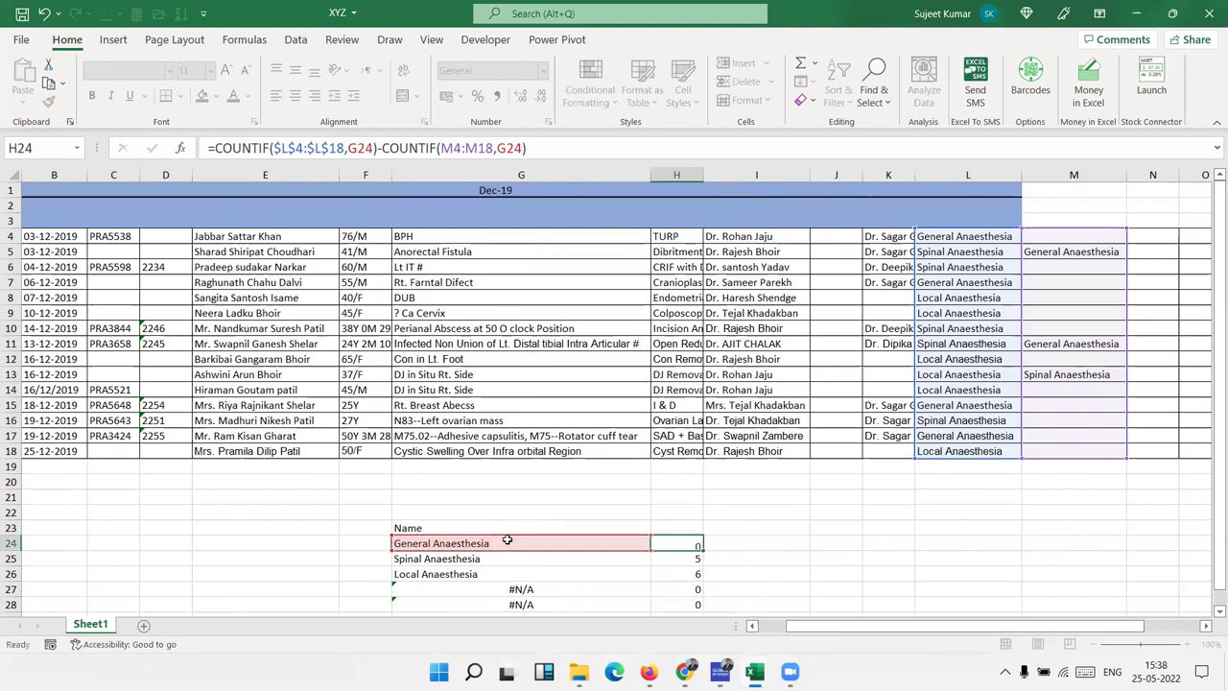
{"action": "key", "text": "Return"}
- Fill the adjusted count down to H28 and check the counts 2, 4, 6
{"action": "left_click", "coordinate": [671, 543]}
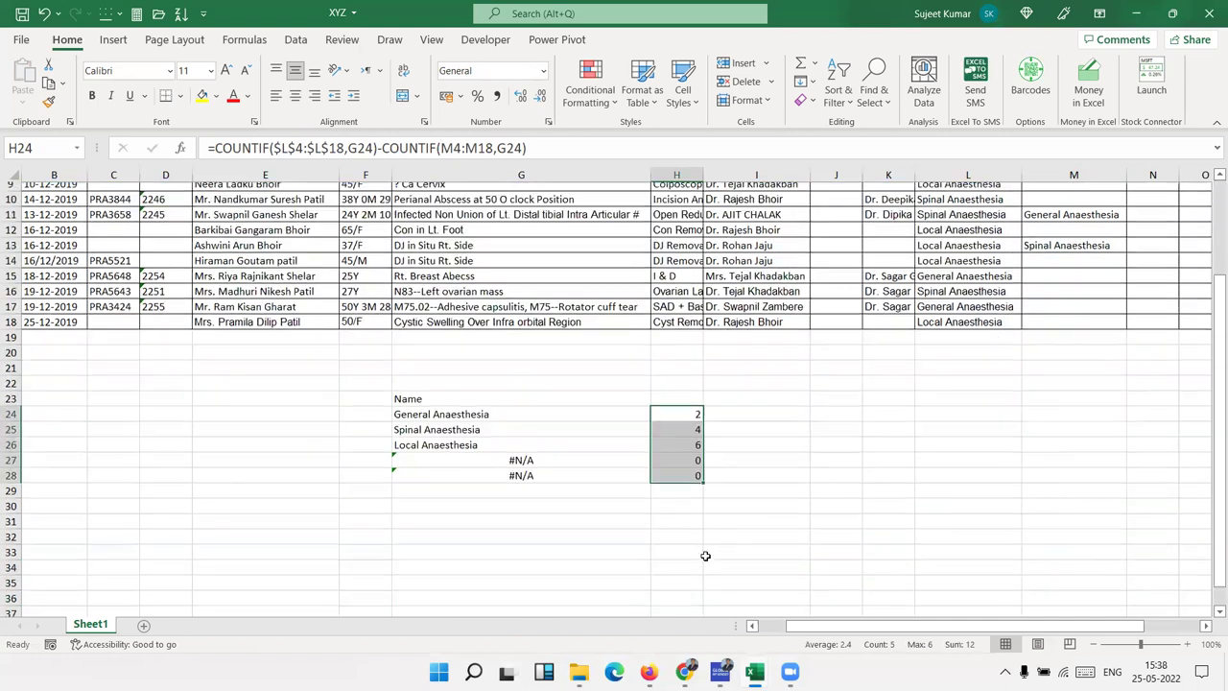
{"action": "left_click_drag", "start_coordinate": [703, 548], "coordinate": [695, 462]}
{"action": "left_click", "coordinate": [687, 396]}
{"action": "left_click", "coordinate": [688, 407]}
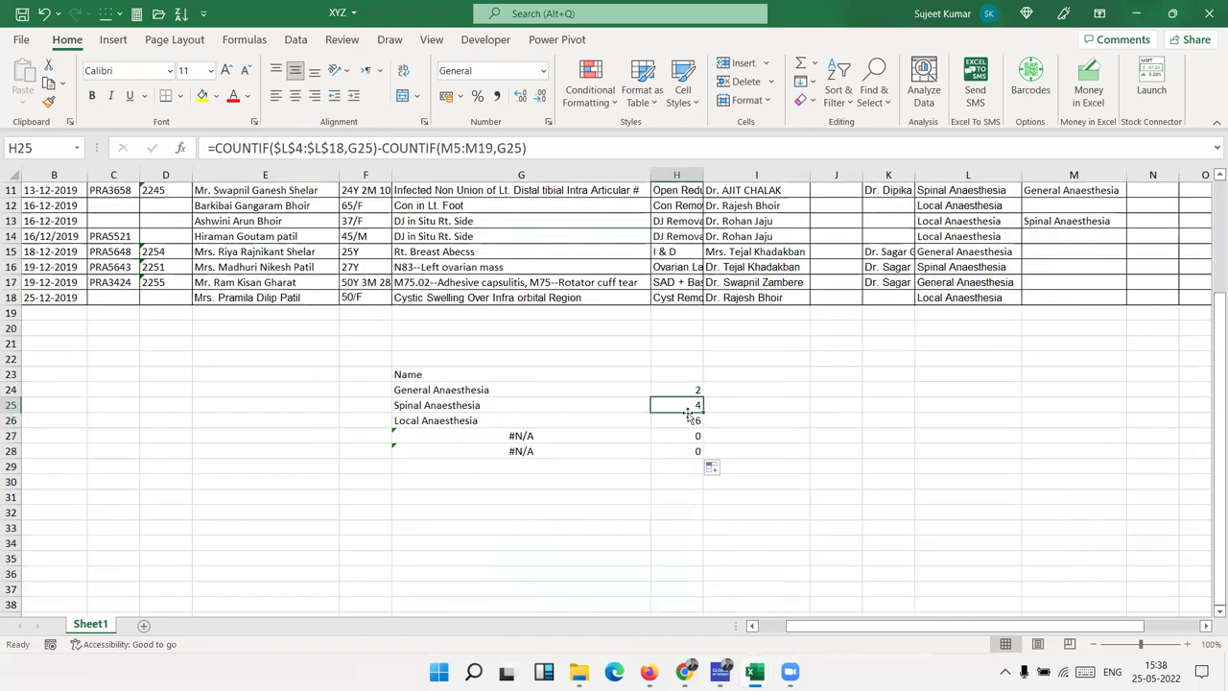
{"action": "left_click", "coordinate": [689, 420]}
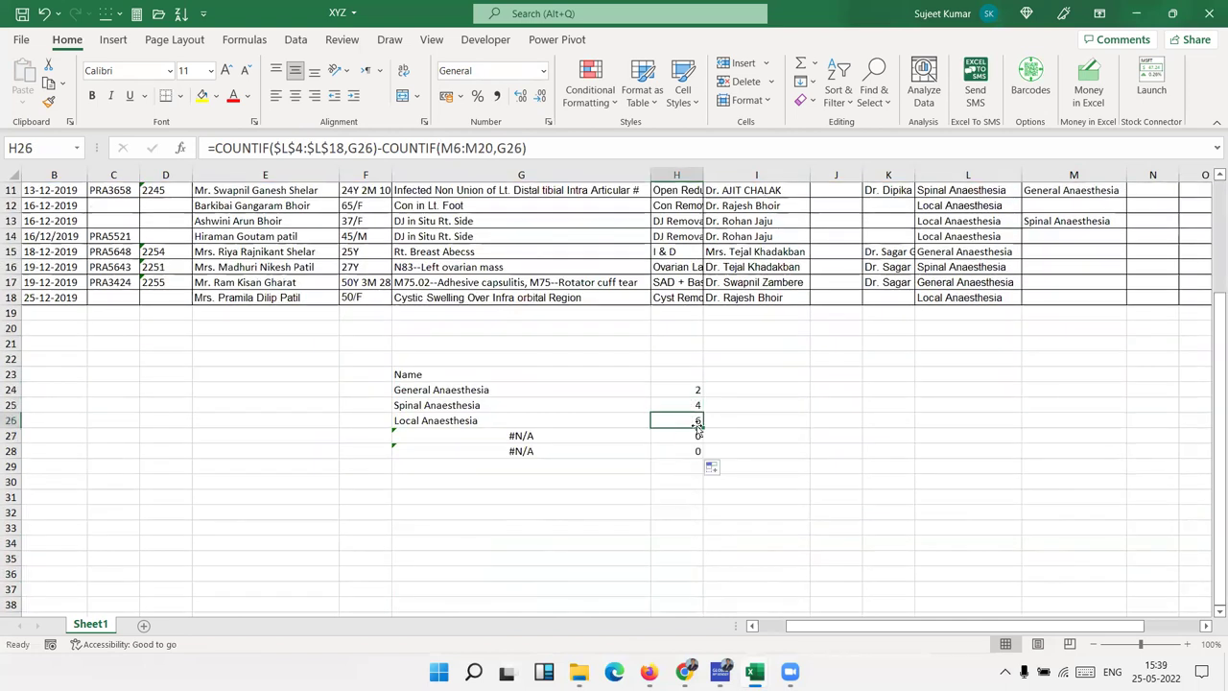
{"action": "scroll", "coordinate": [697, 426], "scroll_direction": "up", "scroll_amount": 2}
{"action": "scroll", "coordinate": [694, 430], "scroll_direction": "up", "scroll_amount": 2}
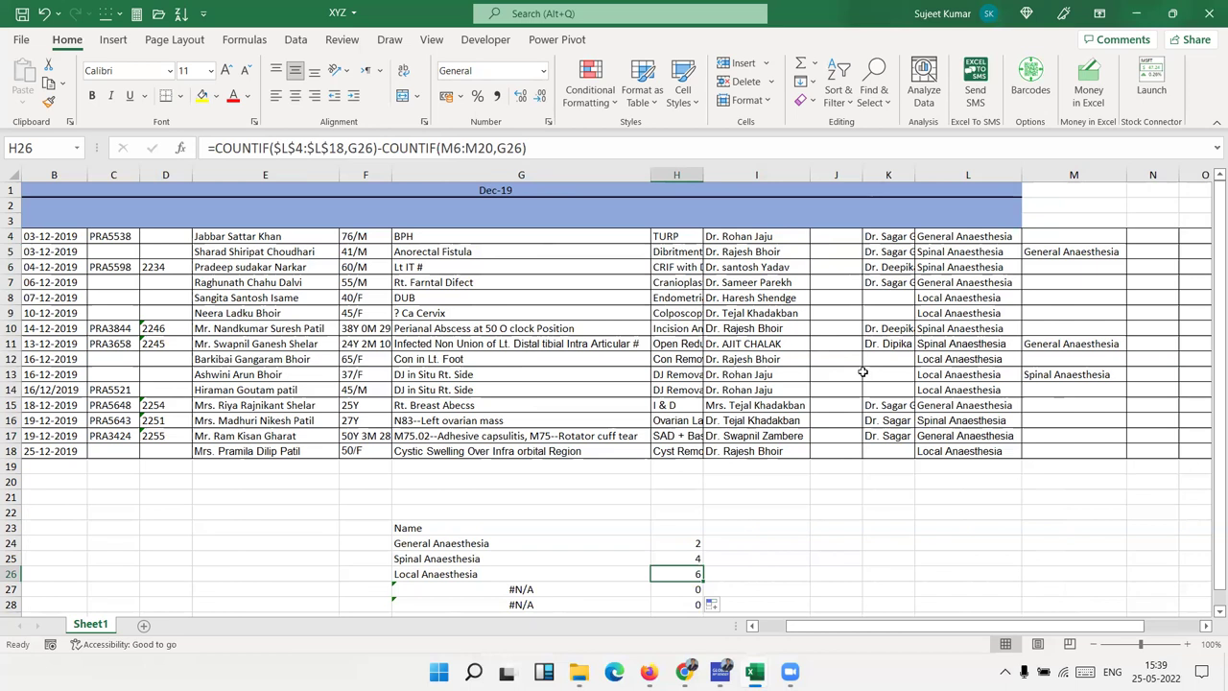
{"action": "key", "text": "Up"}
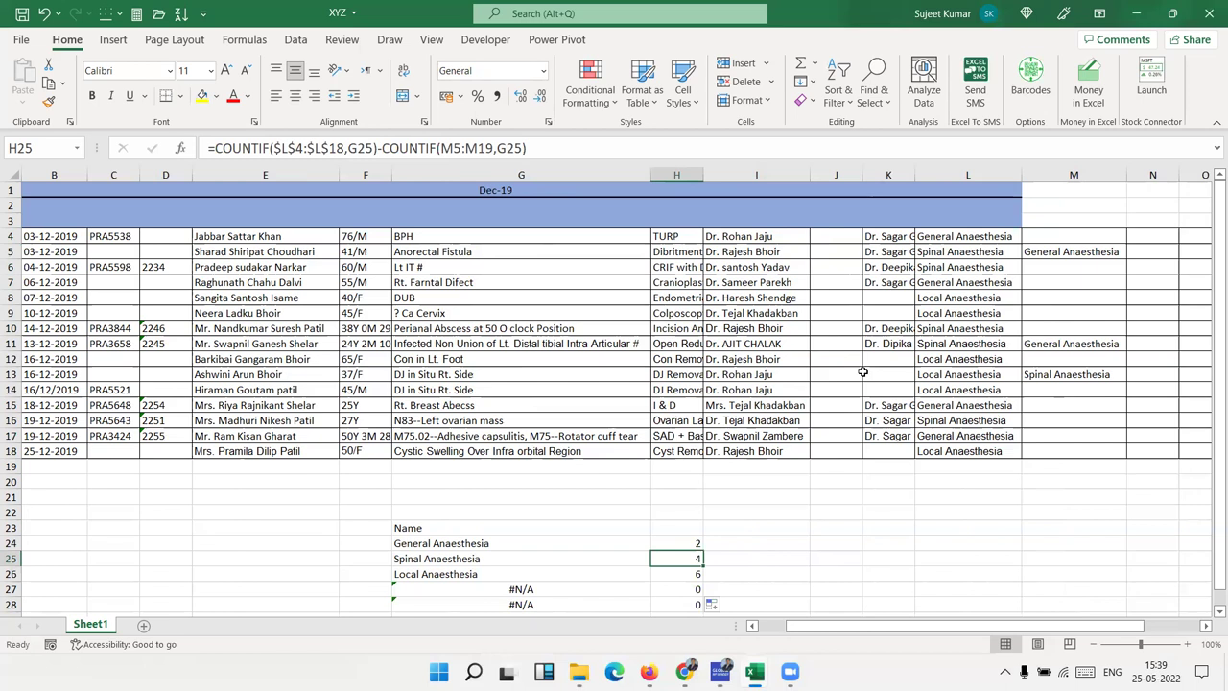
- Minimise Excel with Windows+D to reveal the desktop
{"action": "key", "text": "super+d"}
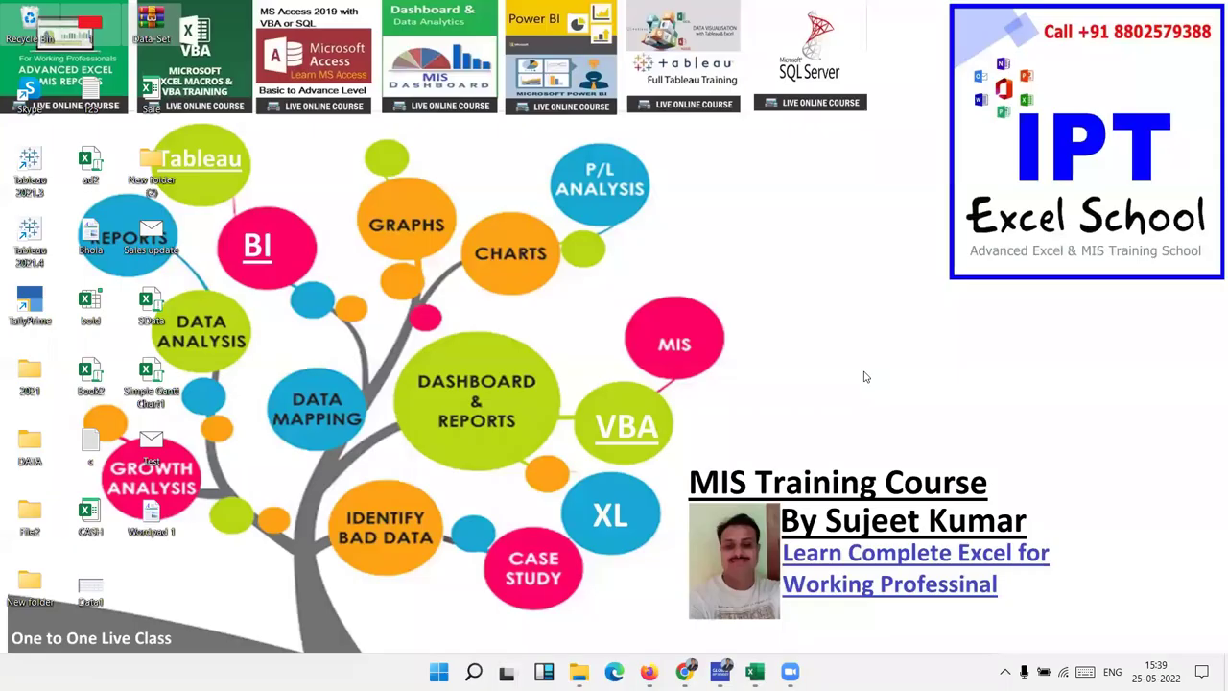